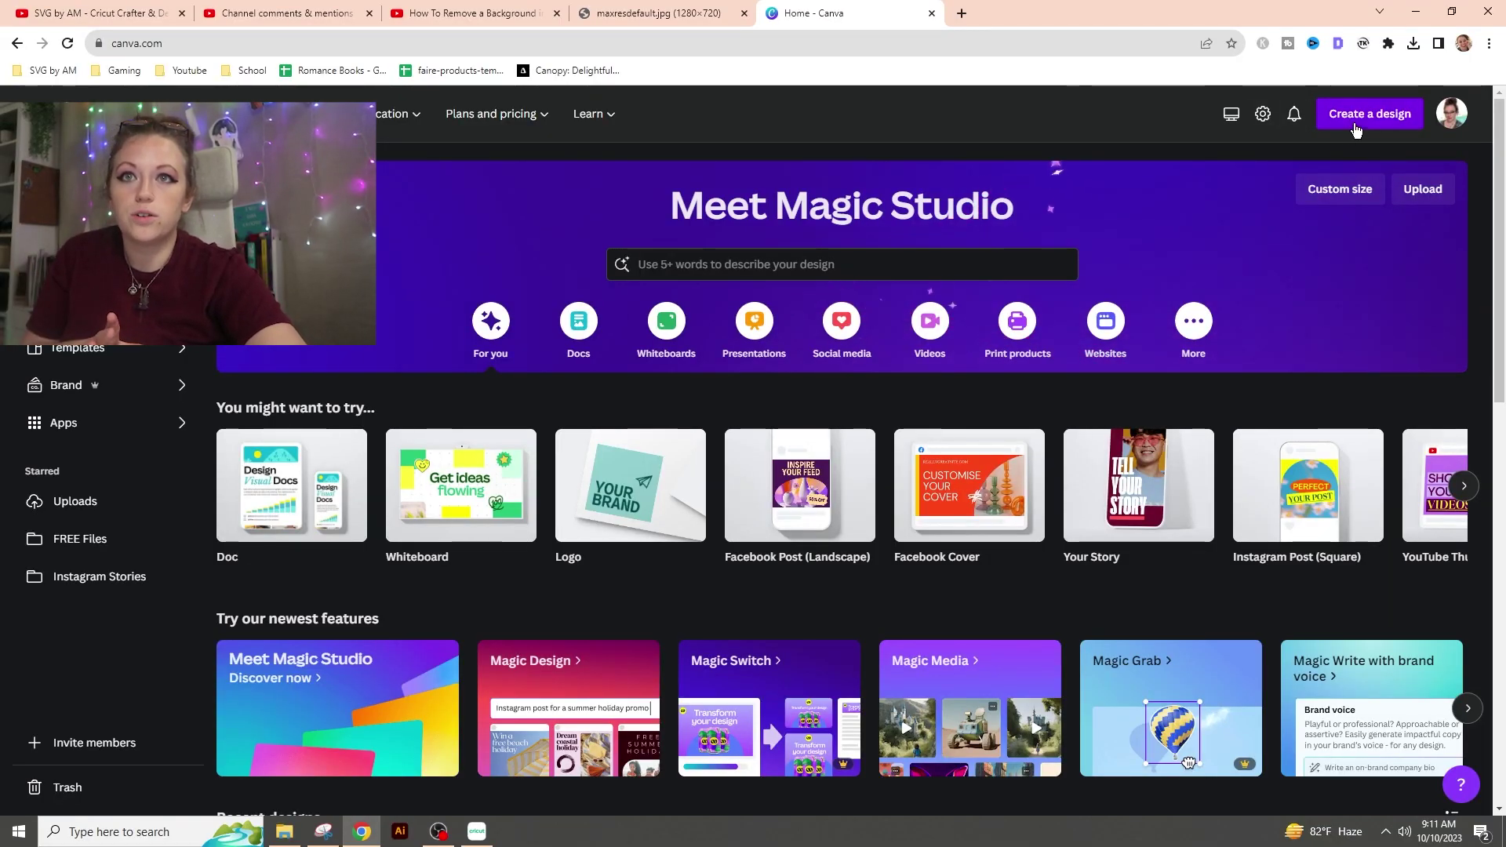
# Step: Start a new blank square Instagram Post design in Canva
pyautogui.click(1364, 116)
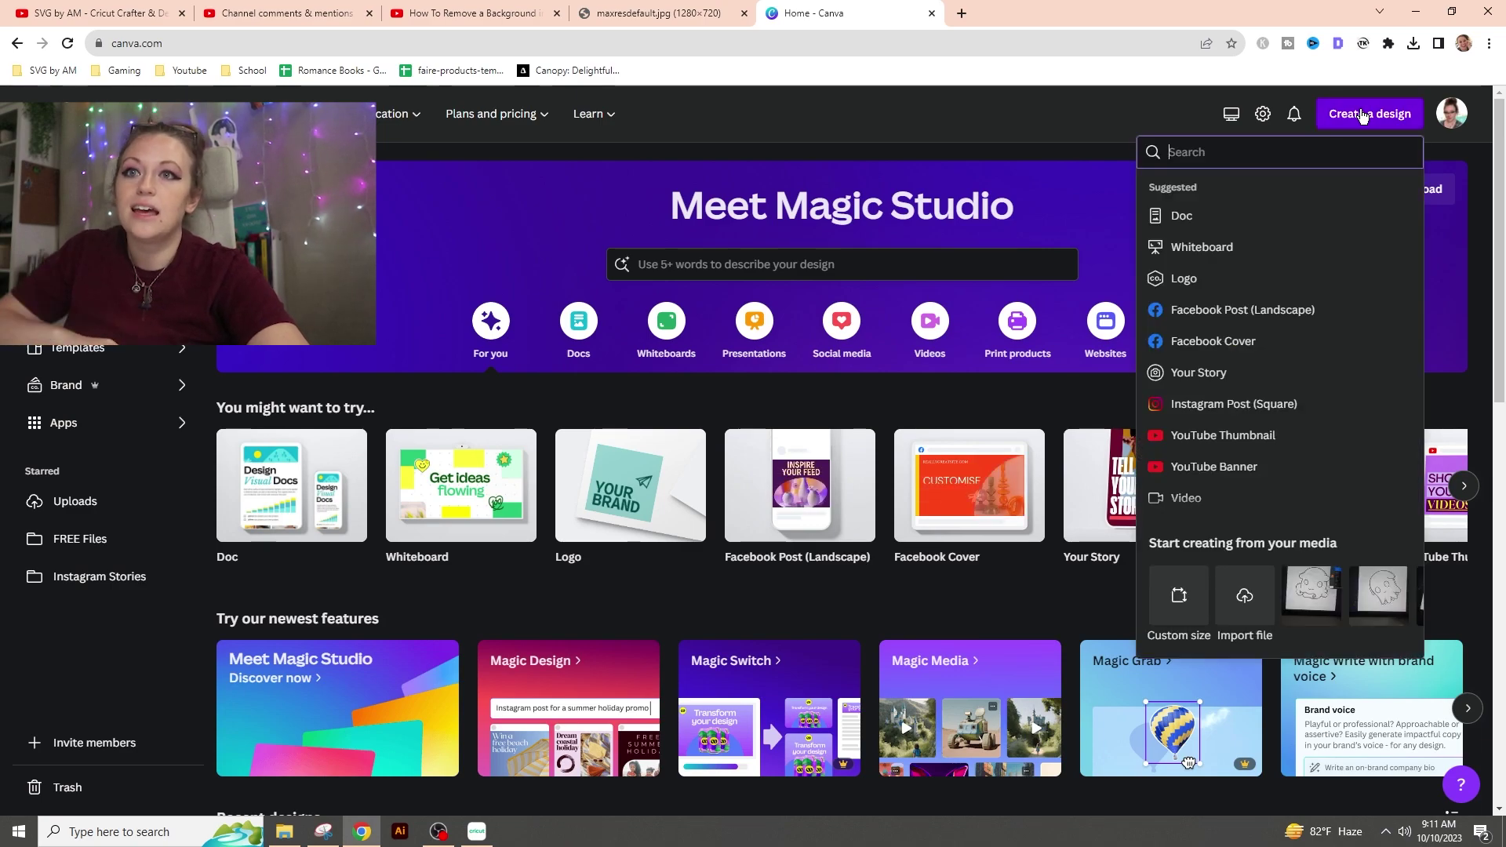
pyautogui.click(1227, 407)
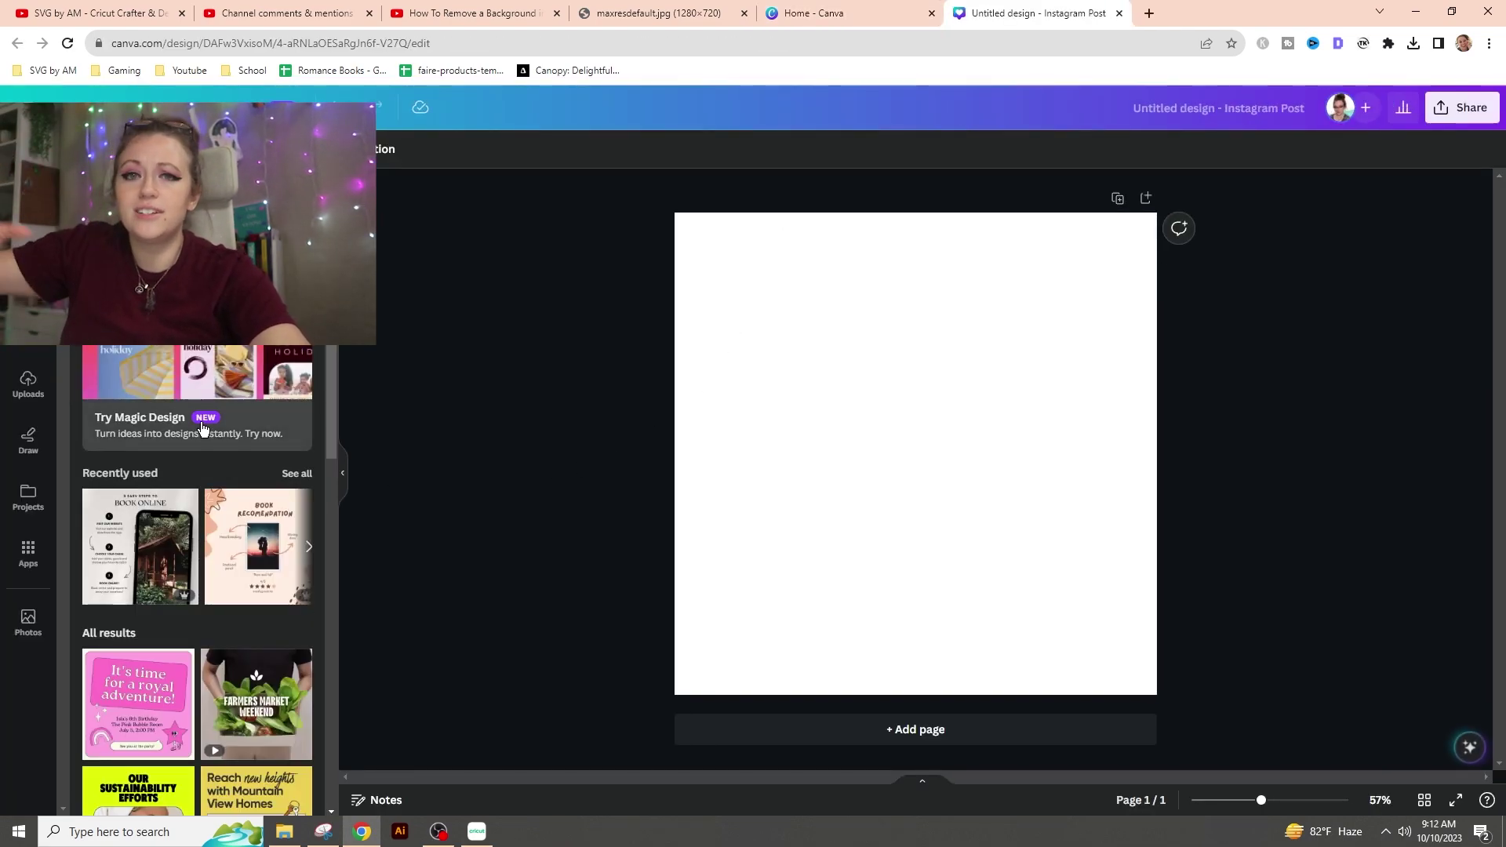
pyautogui.scroll(-10, 202, 432)
pyautogui.scroll(10, 225, 534)
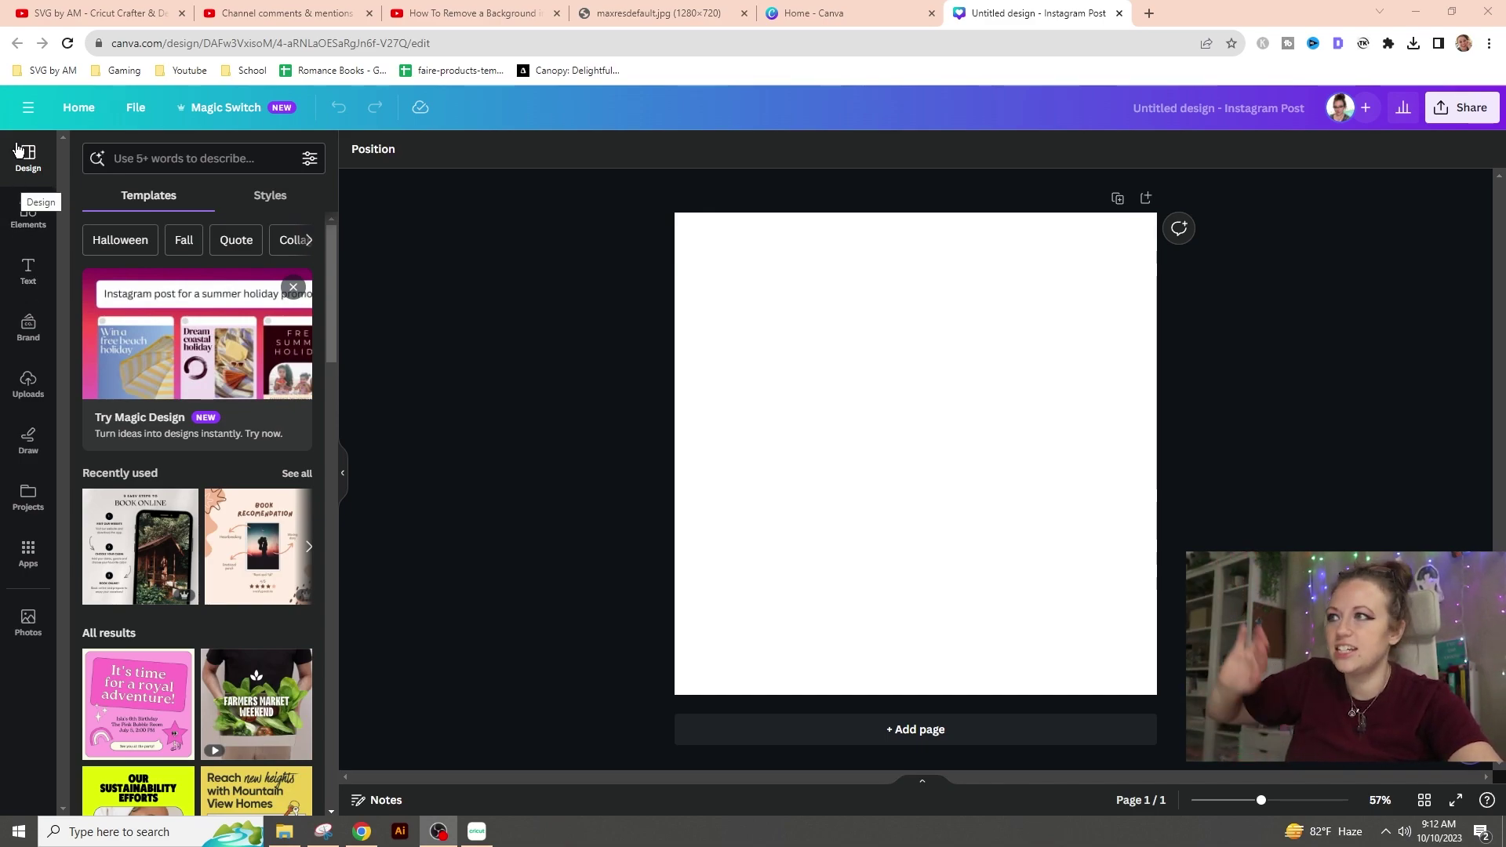
# Step: Add a subheading text box, enlarge it and snap it to the page centre
pyautogui.click(40, 285)
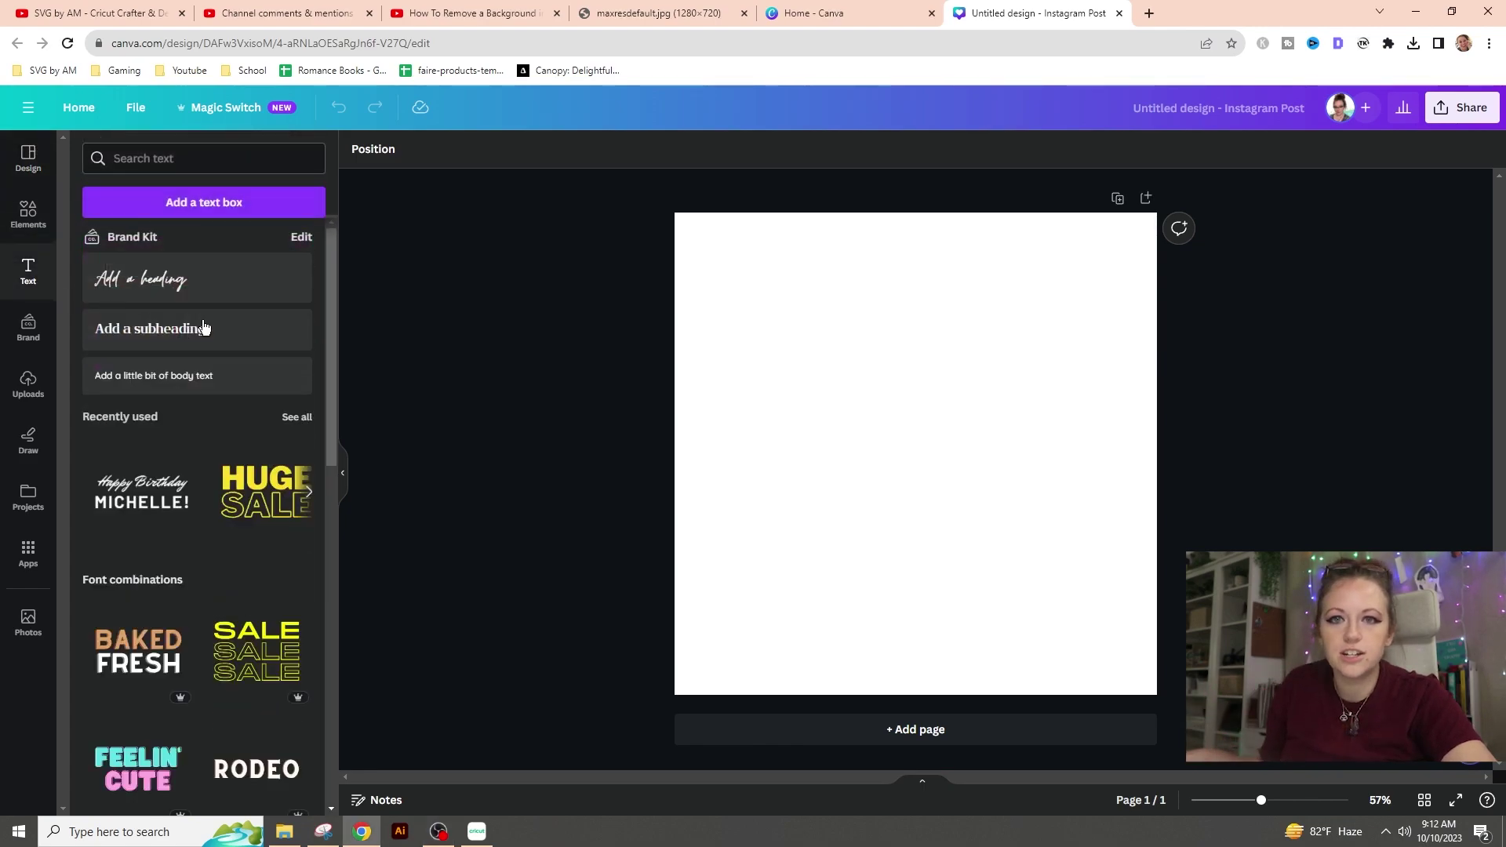
pyautogui.click(154, 339)
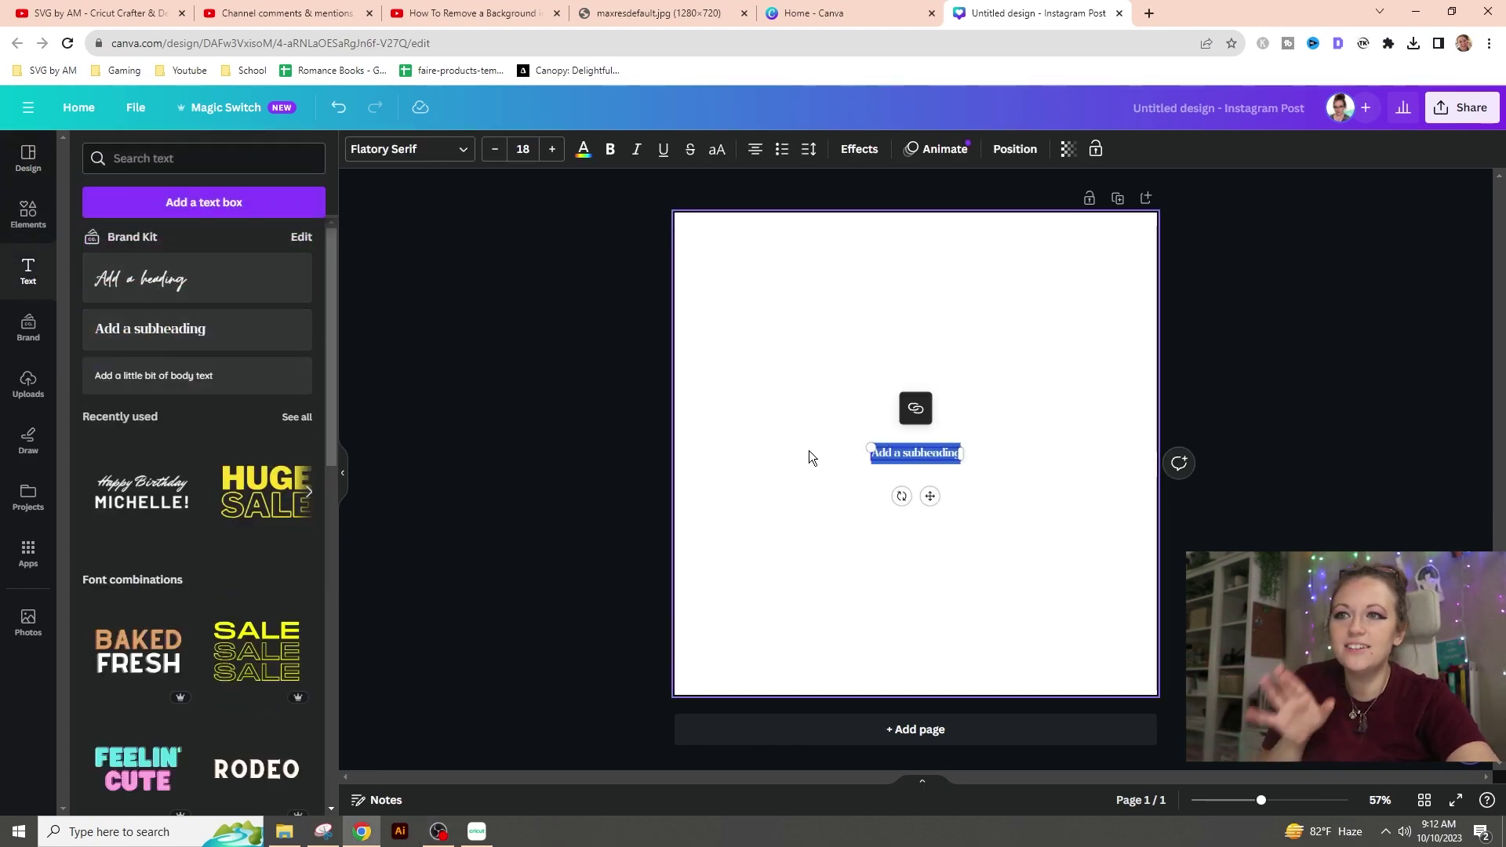
pyautogui.moveTo(953, 455); pyautogui.dragTo(1143, 538)
pyautogui.moveTo(1091, 440); pyautogui.dragTo(1014, 395)
pyautogui.click(904, 440)
pyautogui.click(864, 400)
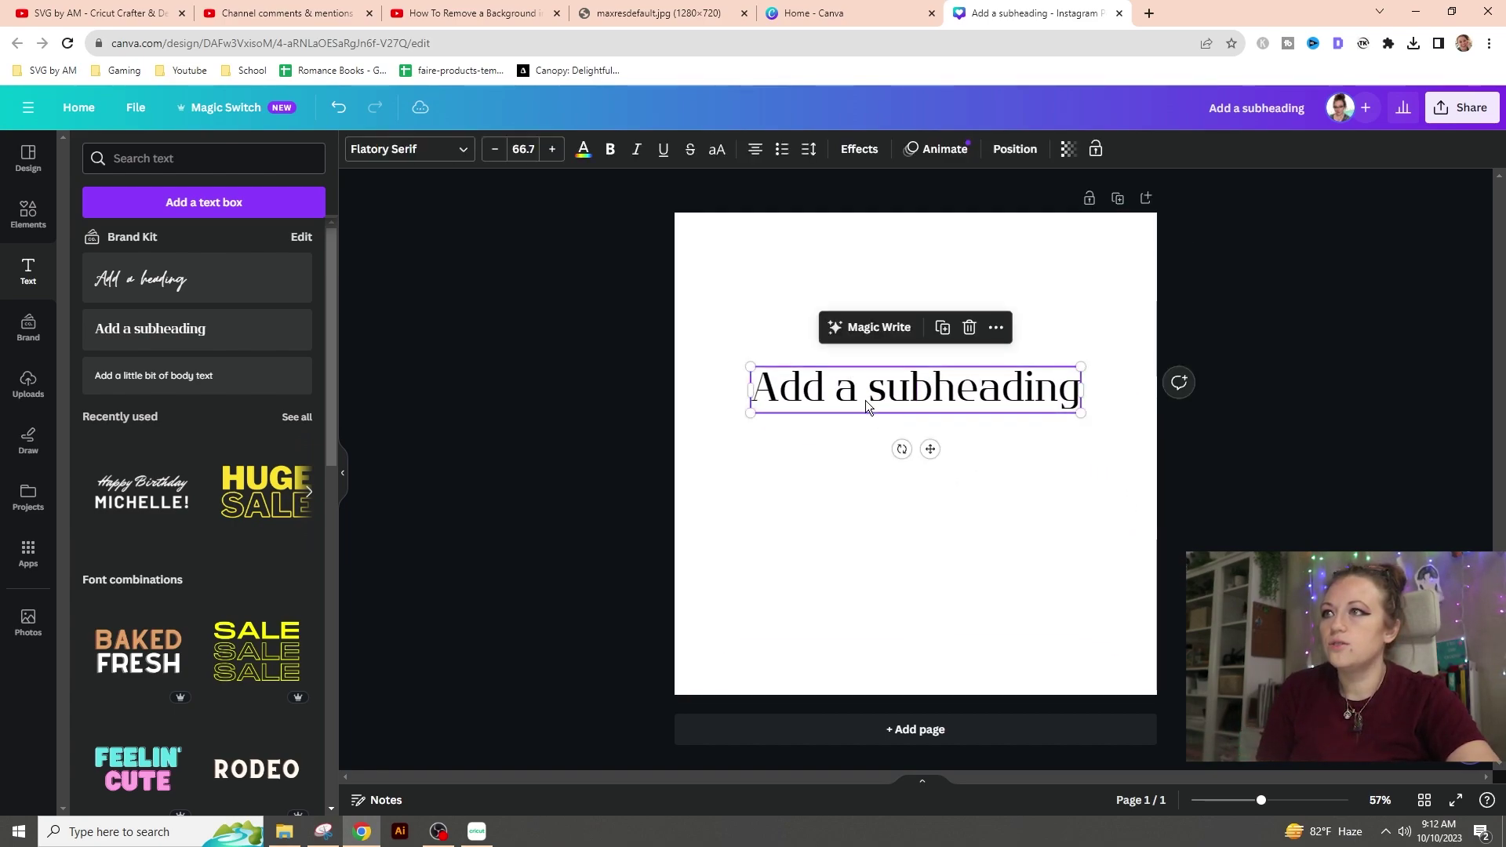
# Step: Change the subheading's font to Bukhari Script
pyautogui.click(459, 149)
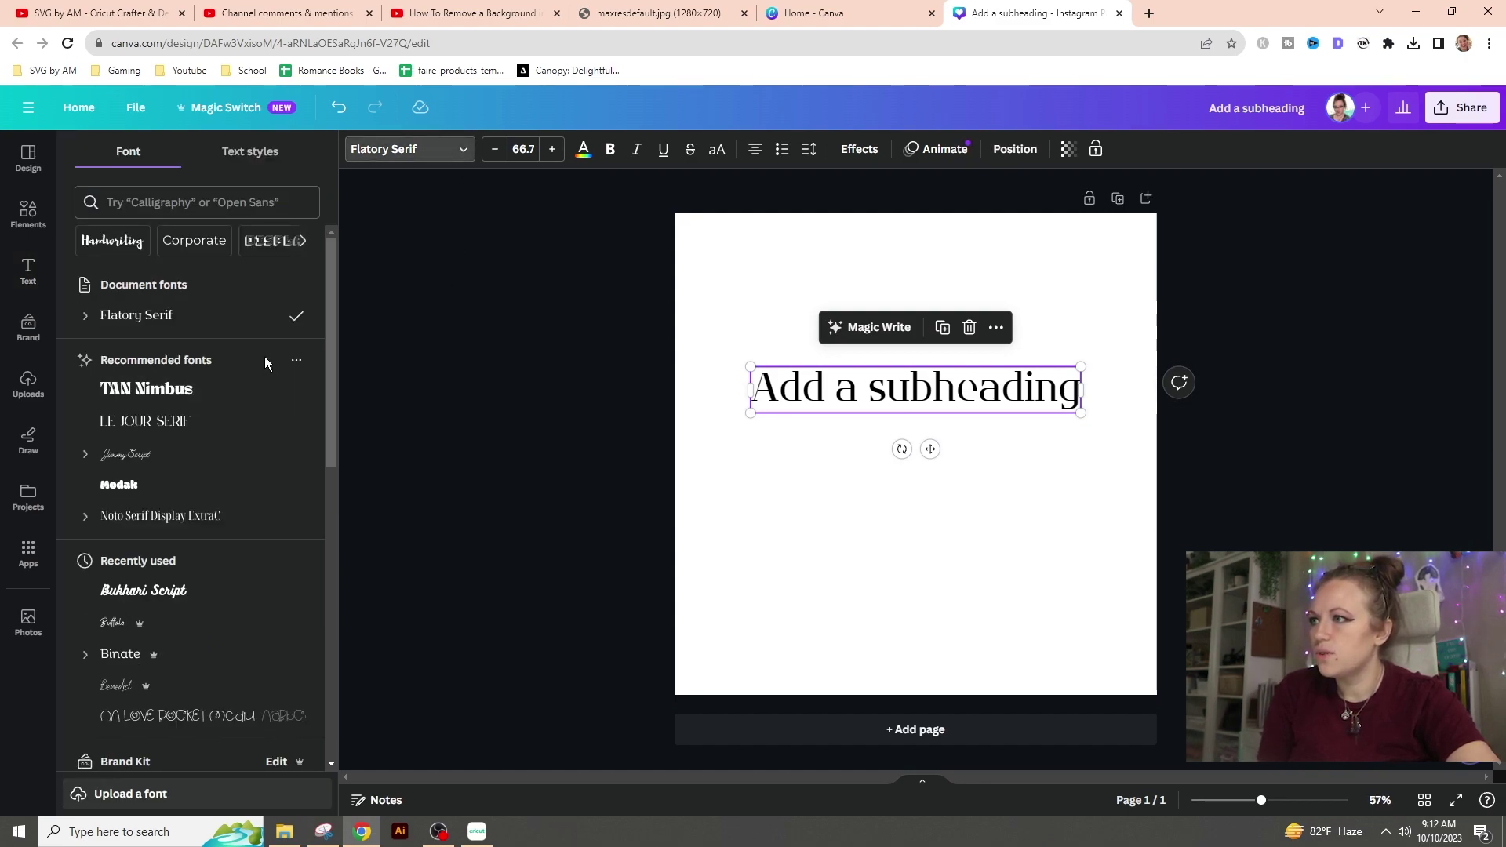
pyautogui.scroll(-6, 243, 471)
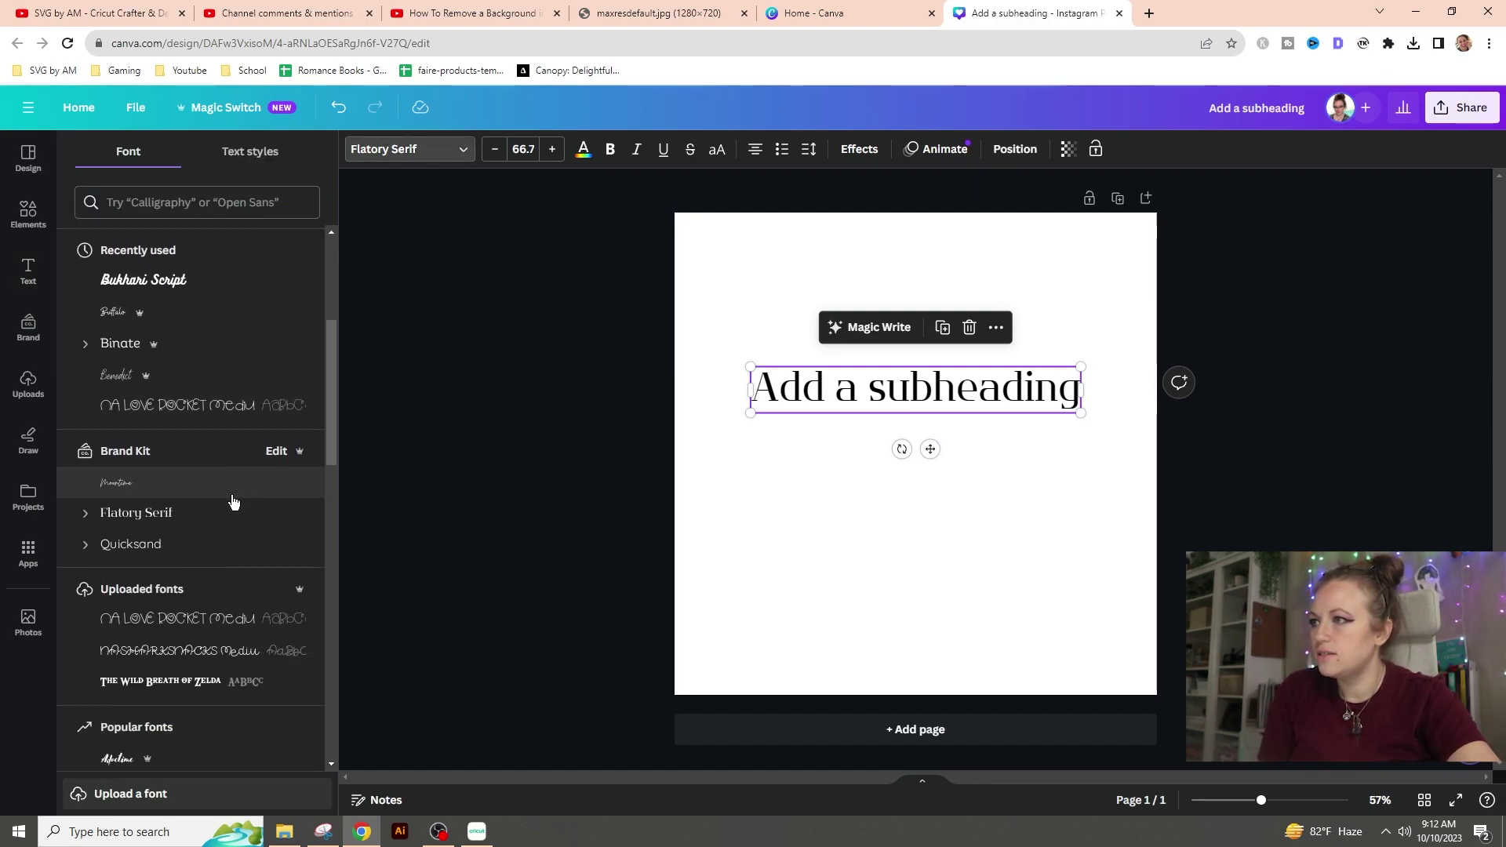
pyautogui.scroll(-5, 233, 509)
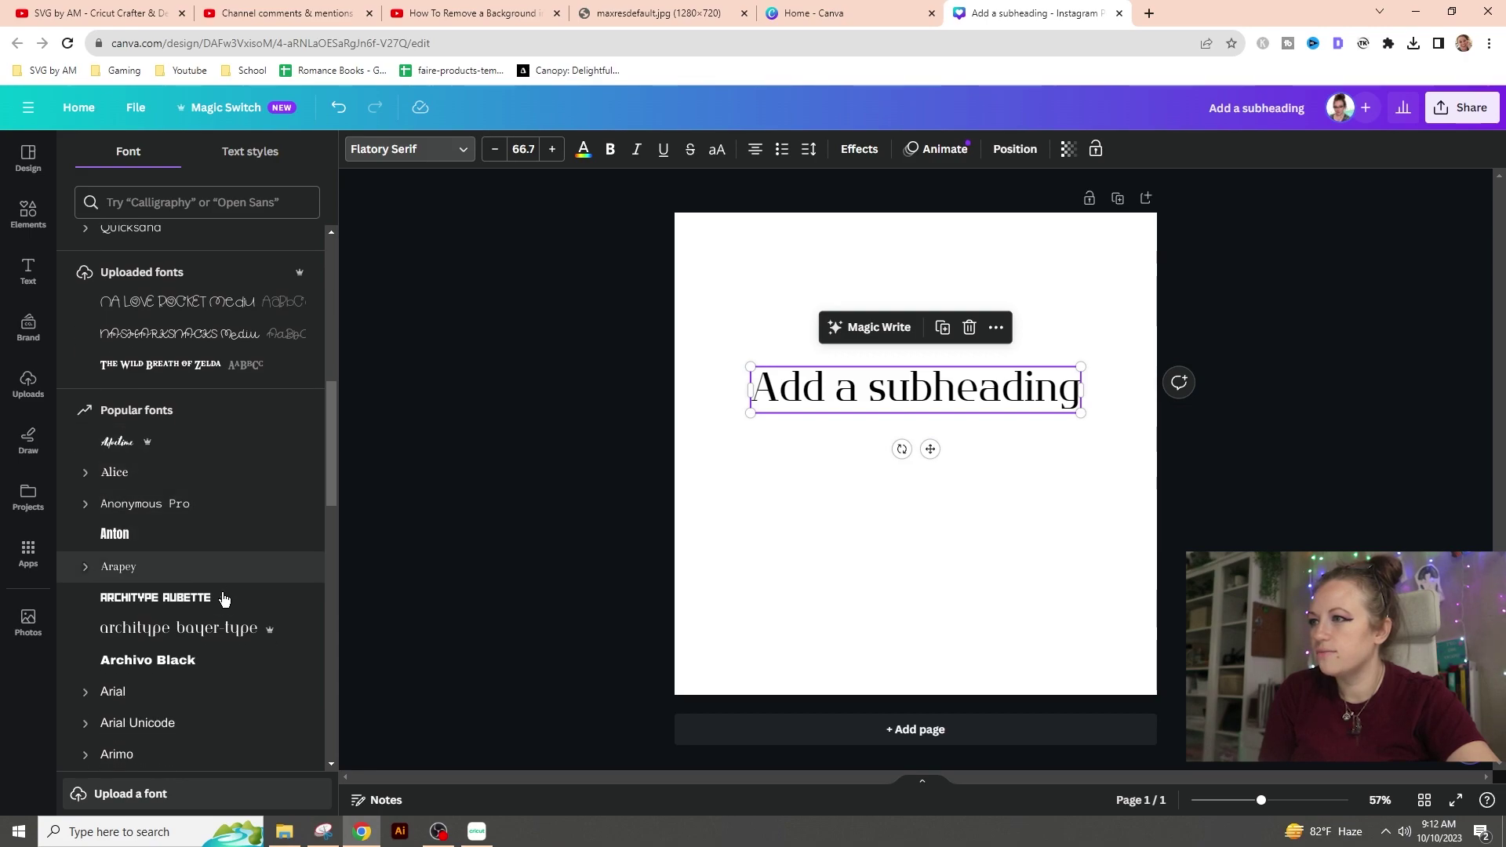
pyautogui.scroll(-5, 225, 717)
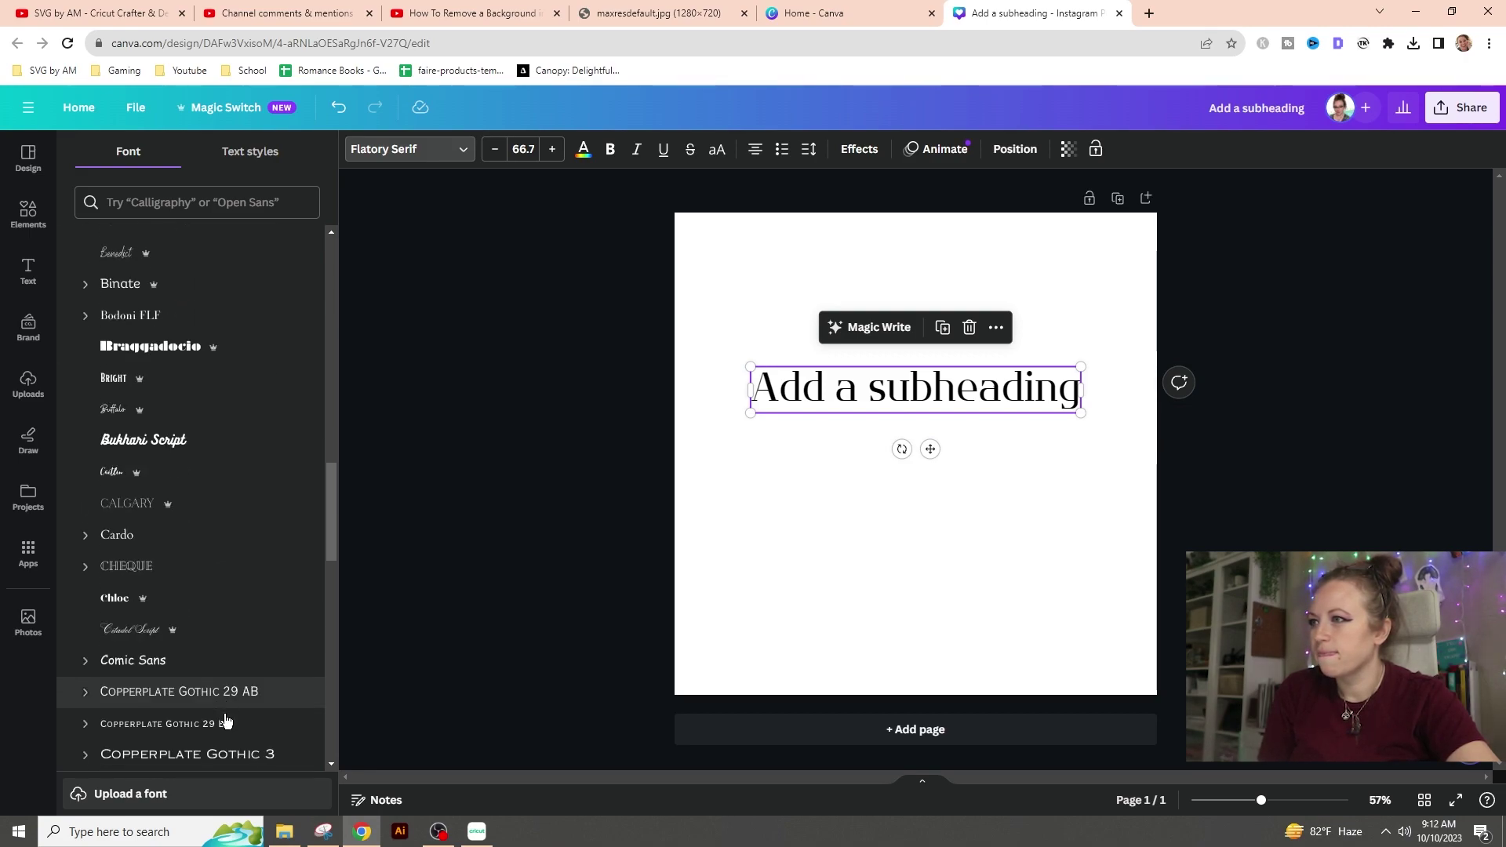
pyautogui.click(202, 441)
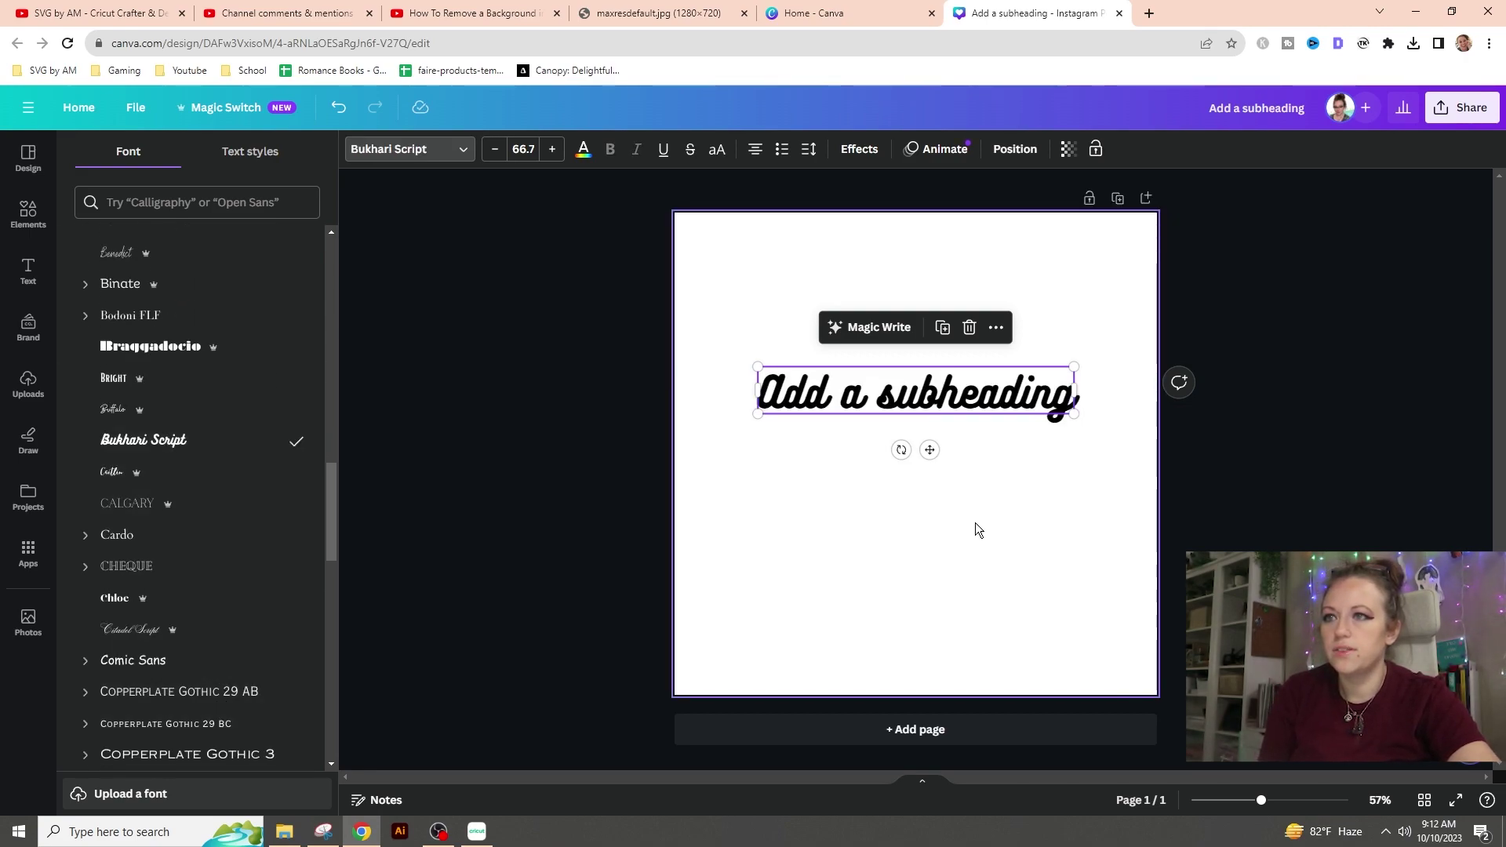
# Step: Replace the placeholder text with 'Happy' and 'Halloween' on two lines
pyautogui.doubleClick(920, 408)
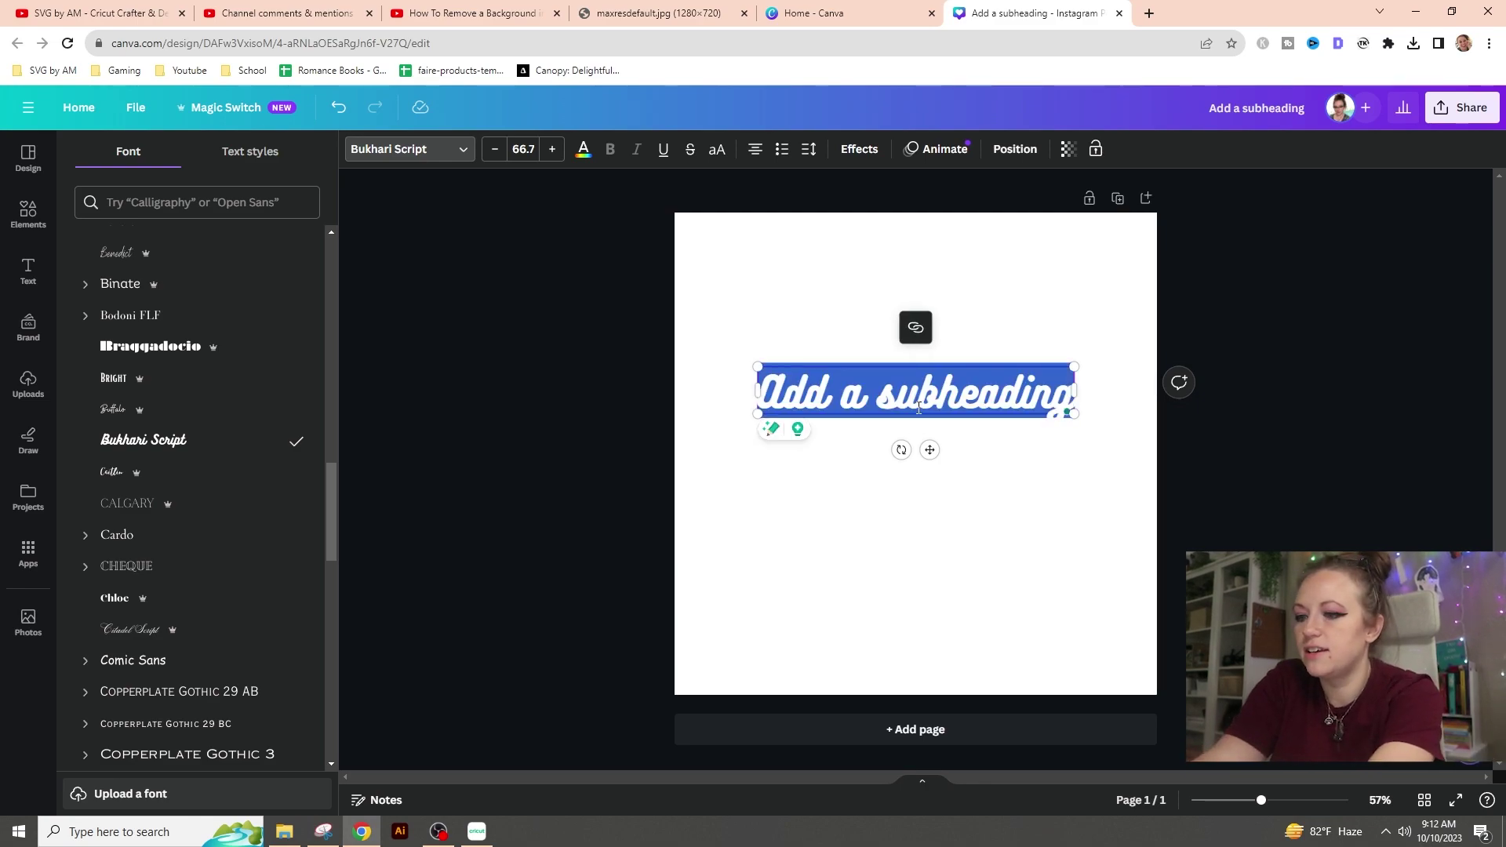
pyautogui.write('H')
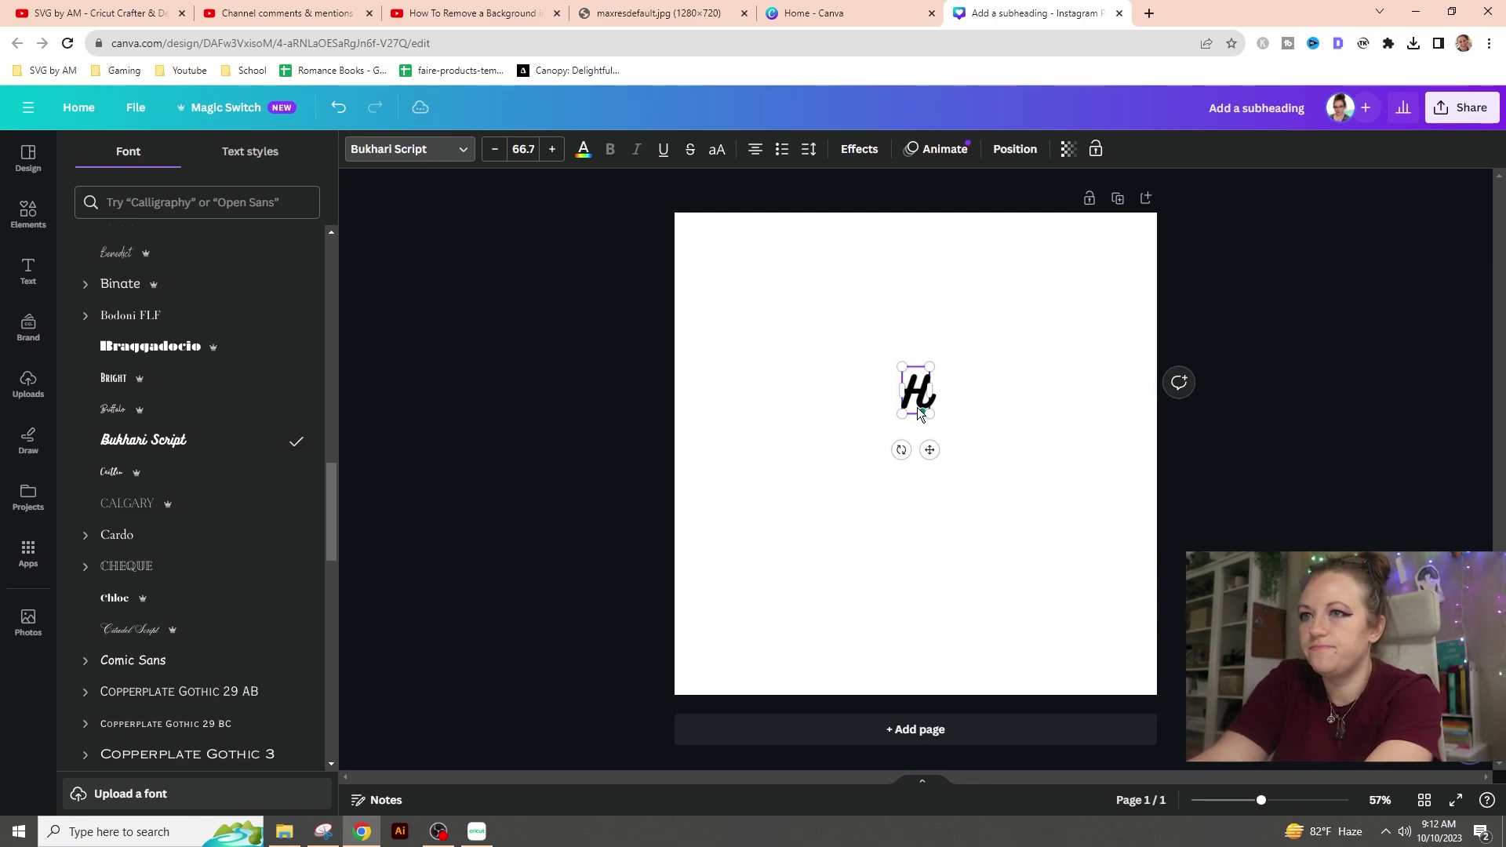
pyautogui.write('aoo')
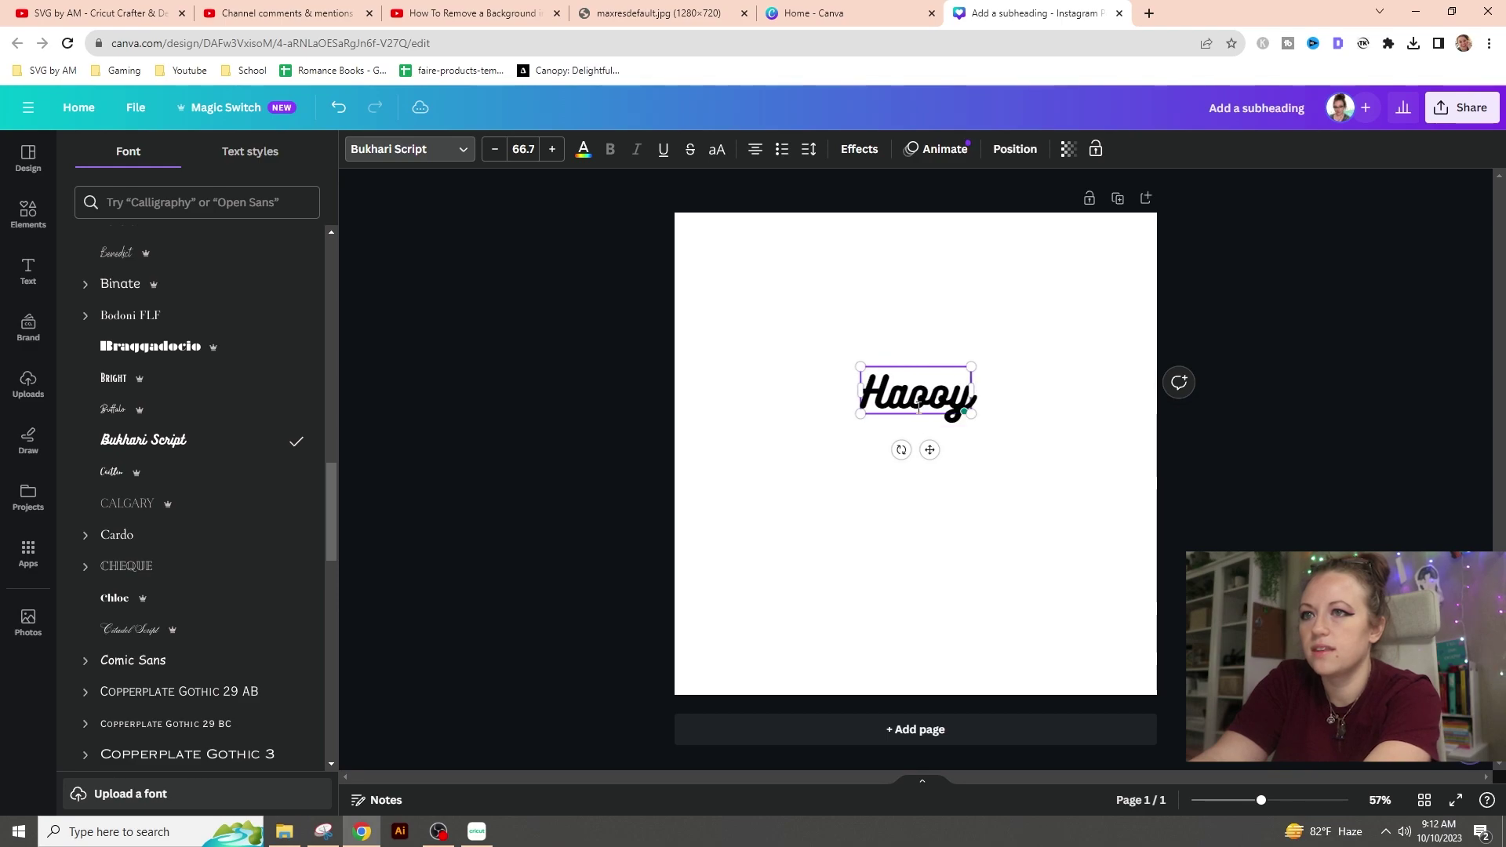
pyautogui.write('y')
pyautogui.press('Return')
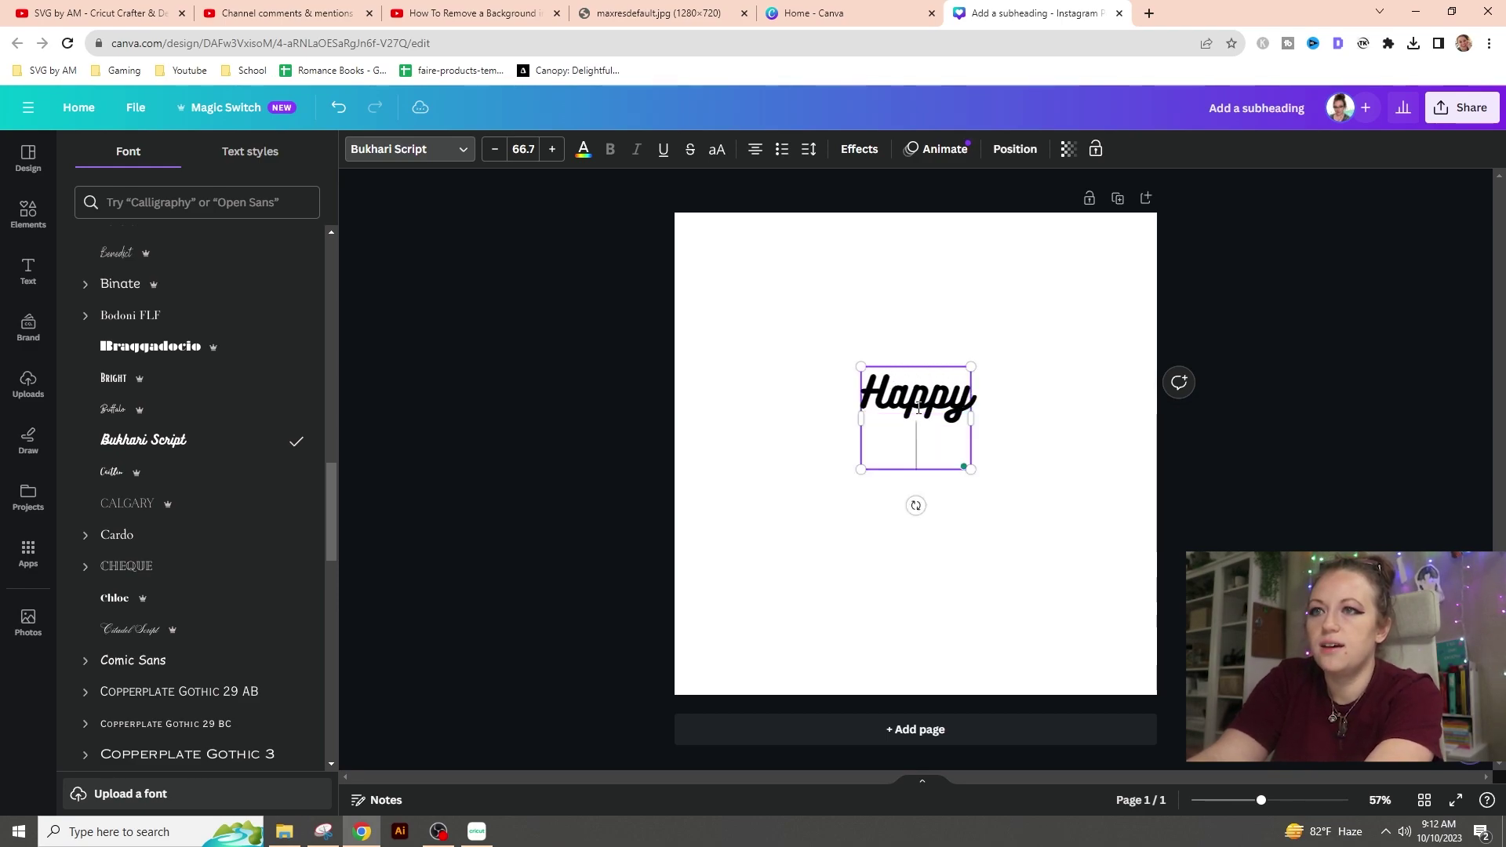
pyautogui.write('Halloween')
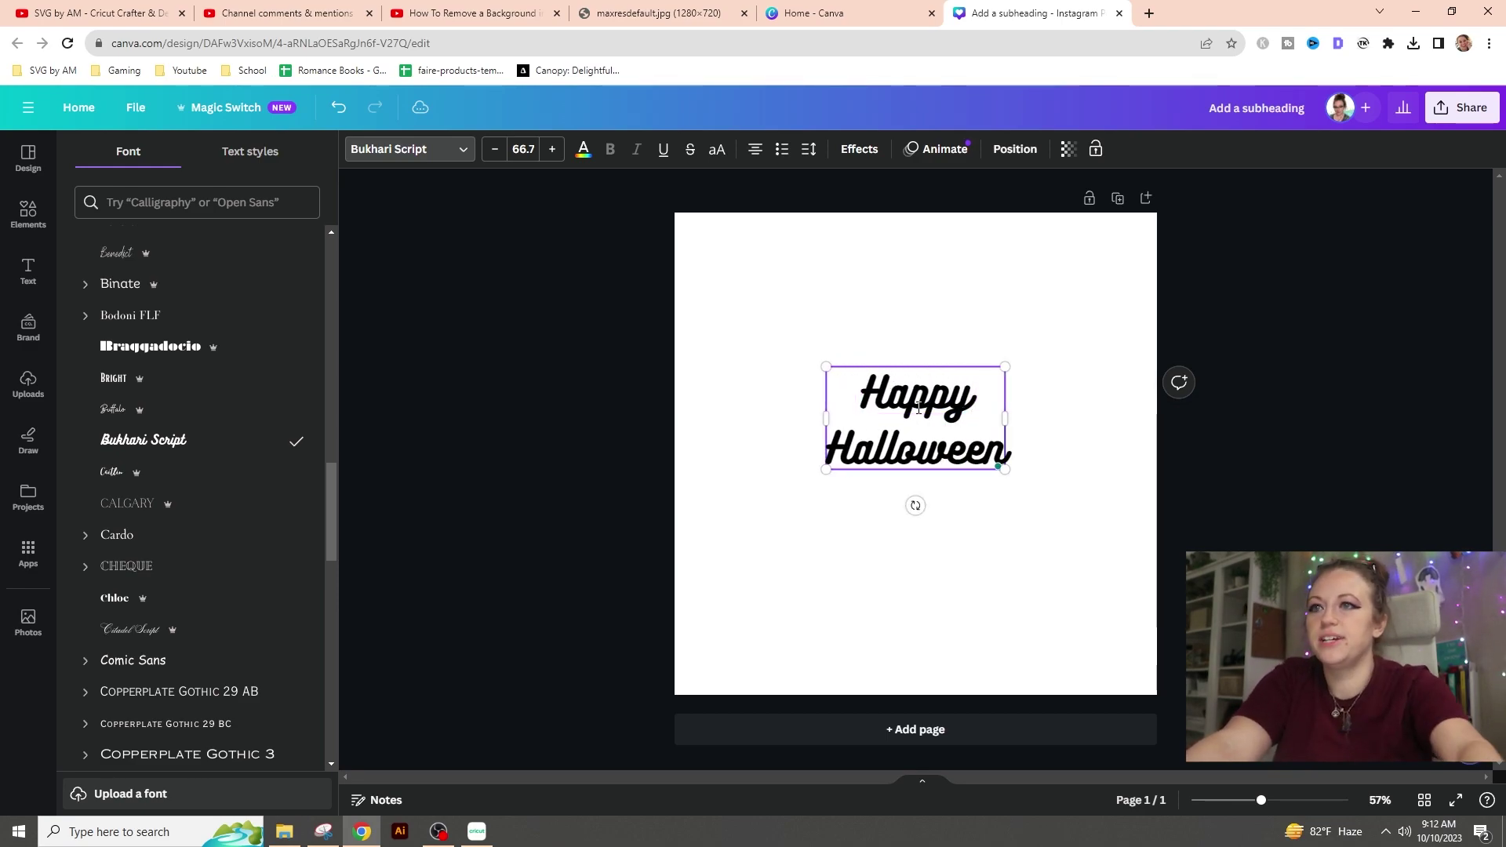
pyautogui.click(1015, 533)
# Step: Enlarge Happy Halloween to size 157 to fill the page width, centred
pyautogui.click(997, 462)
pyautogui.moveTo(996, 463); pyautogui.dragTo(1106, 604)
pyautogui.moveTo(1014, 514); pyautogui.dragTo(1011, 500)
pyautogui.hotkey('shift', 'Down')
pyautogui.hotkey('shift', 'Down')
pyautogui.hotkey('shift', 'Down')
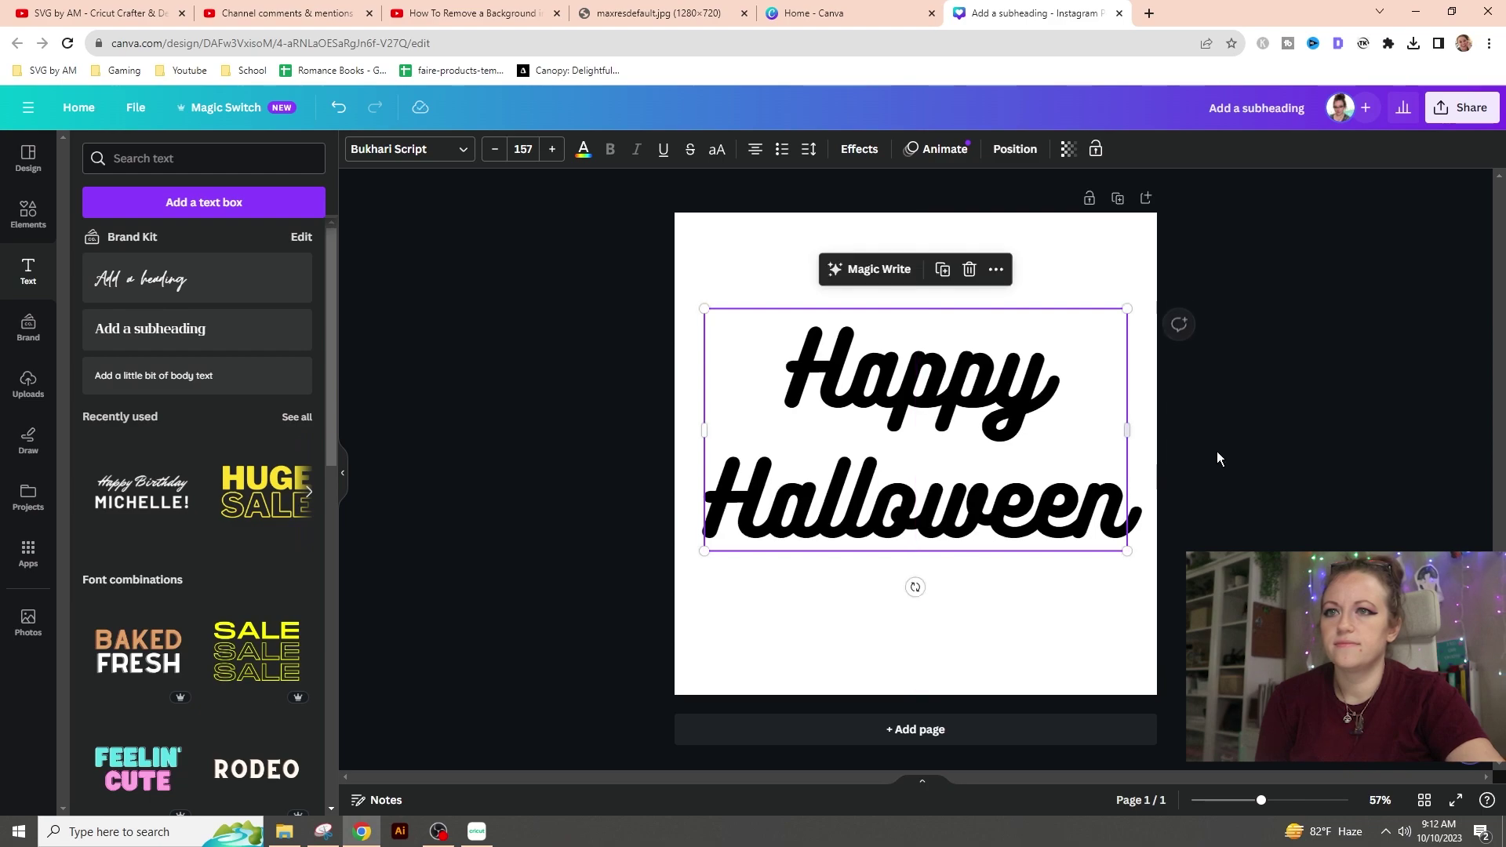
pyautogui.click(1231, 454)
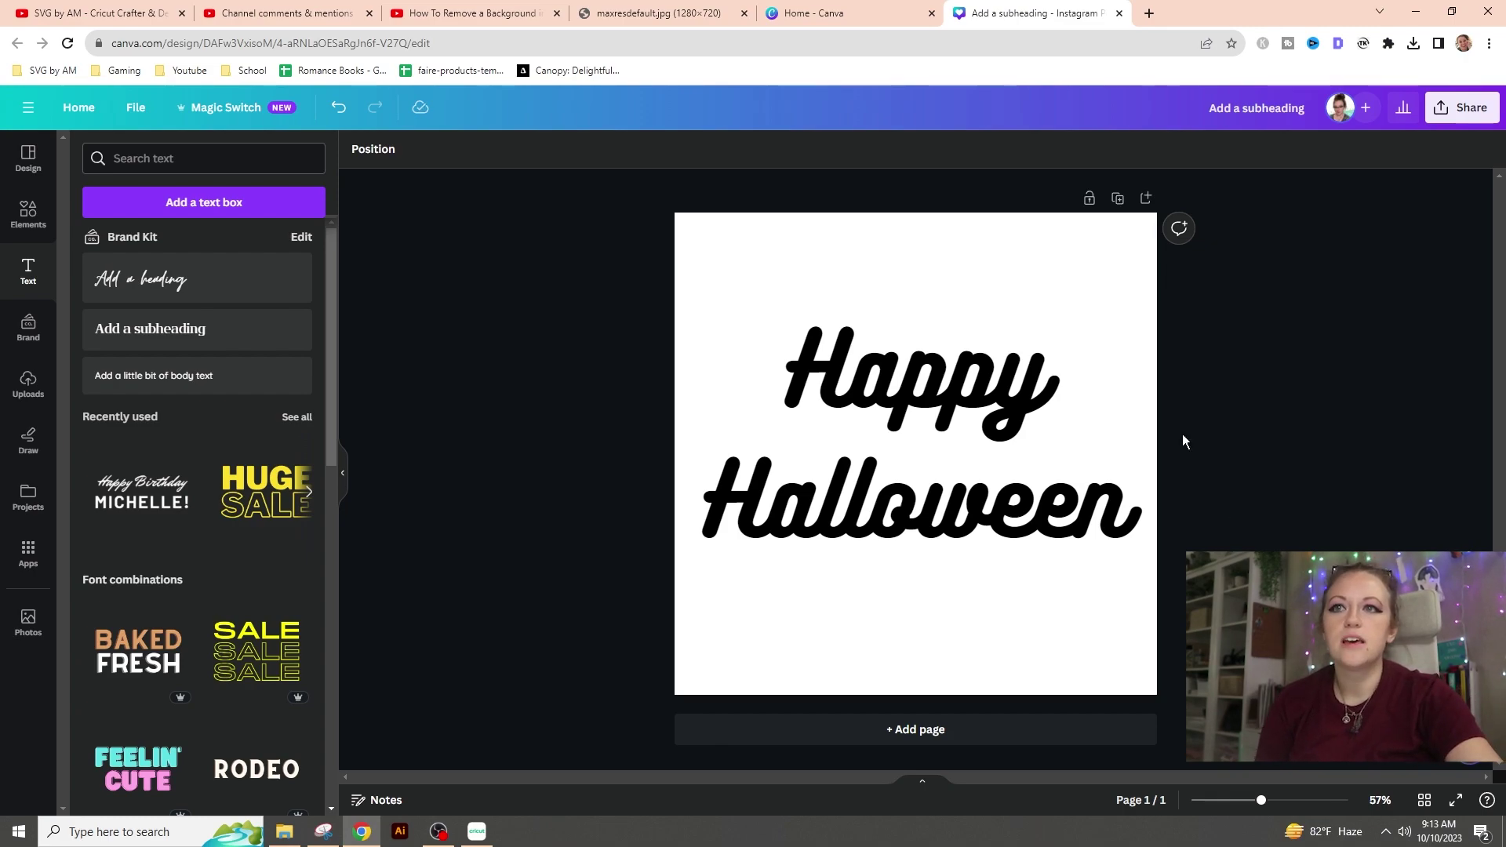
# Step: Show the Share download settings with PNG kept as the file type at 1,080 × 1,080 px
pyautogui.click(1443, 114)
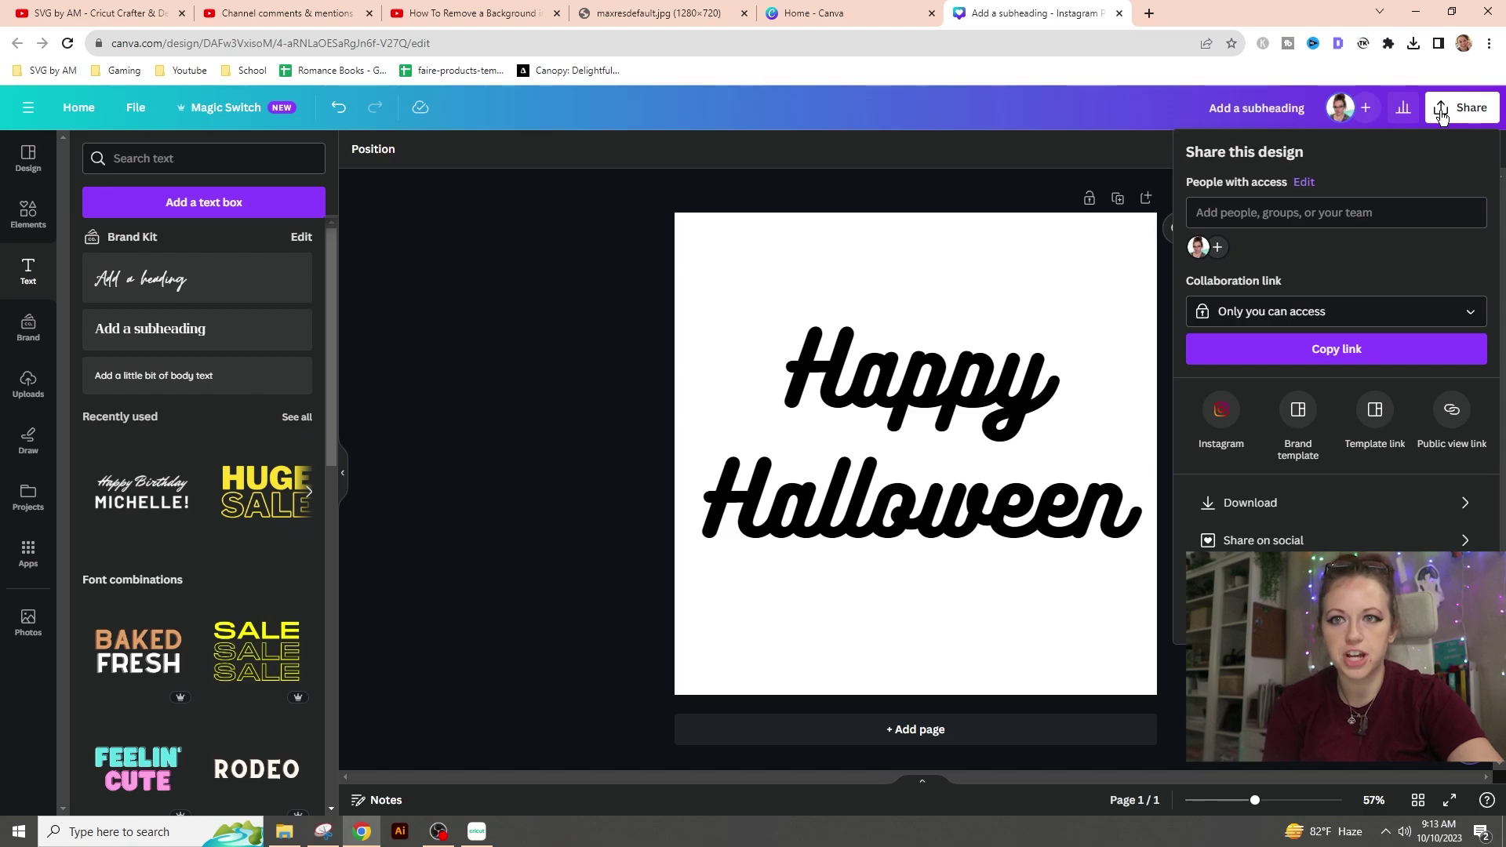
pyautogui.click(1266, 506)
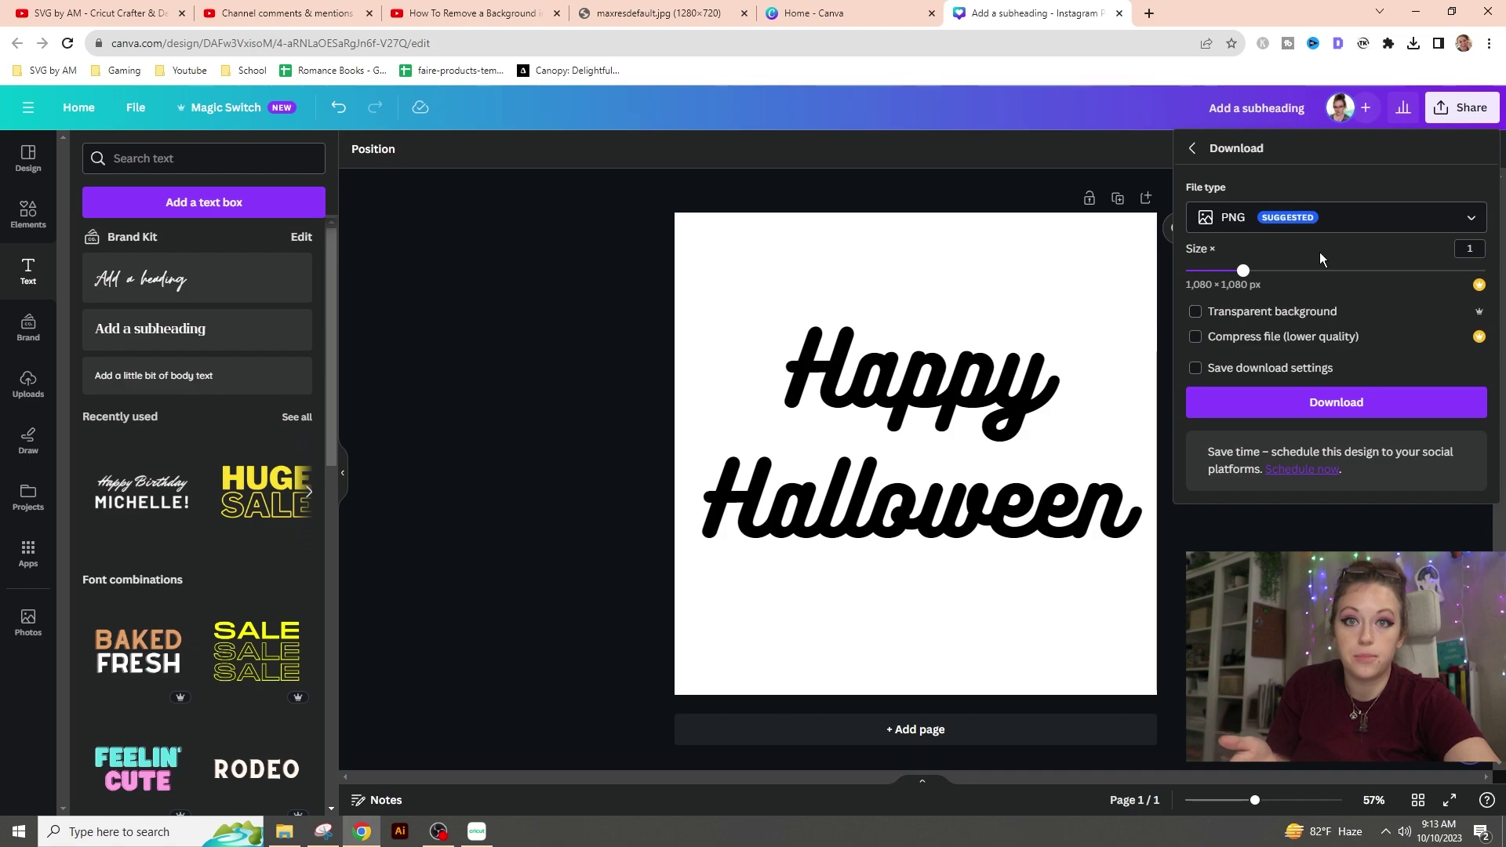
pyautogui.click(1334, 223)
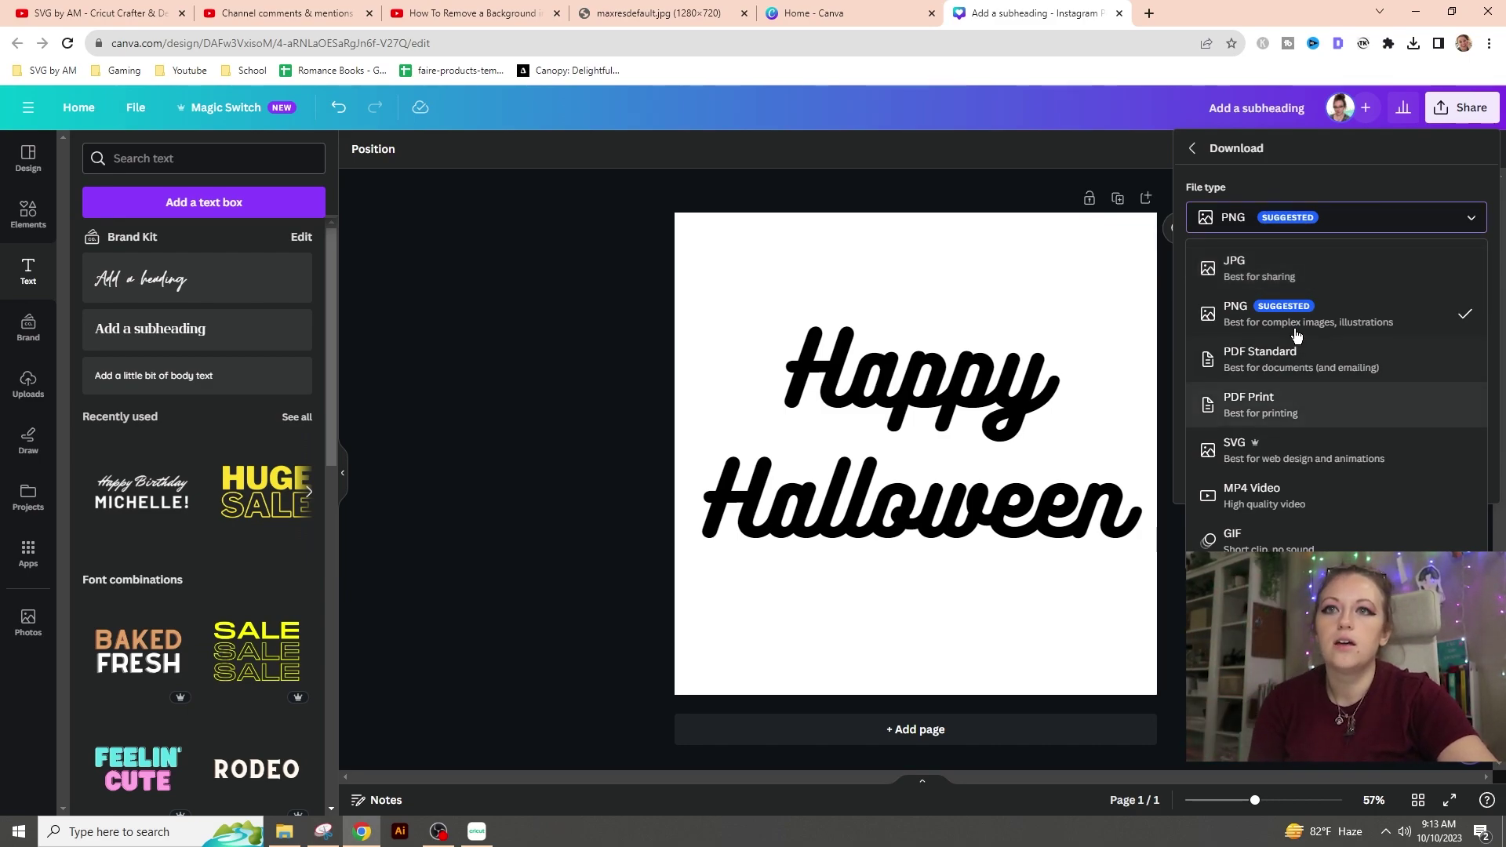
pyautogui.click(1356, 317)
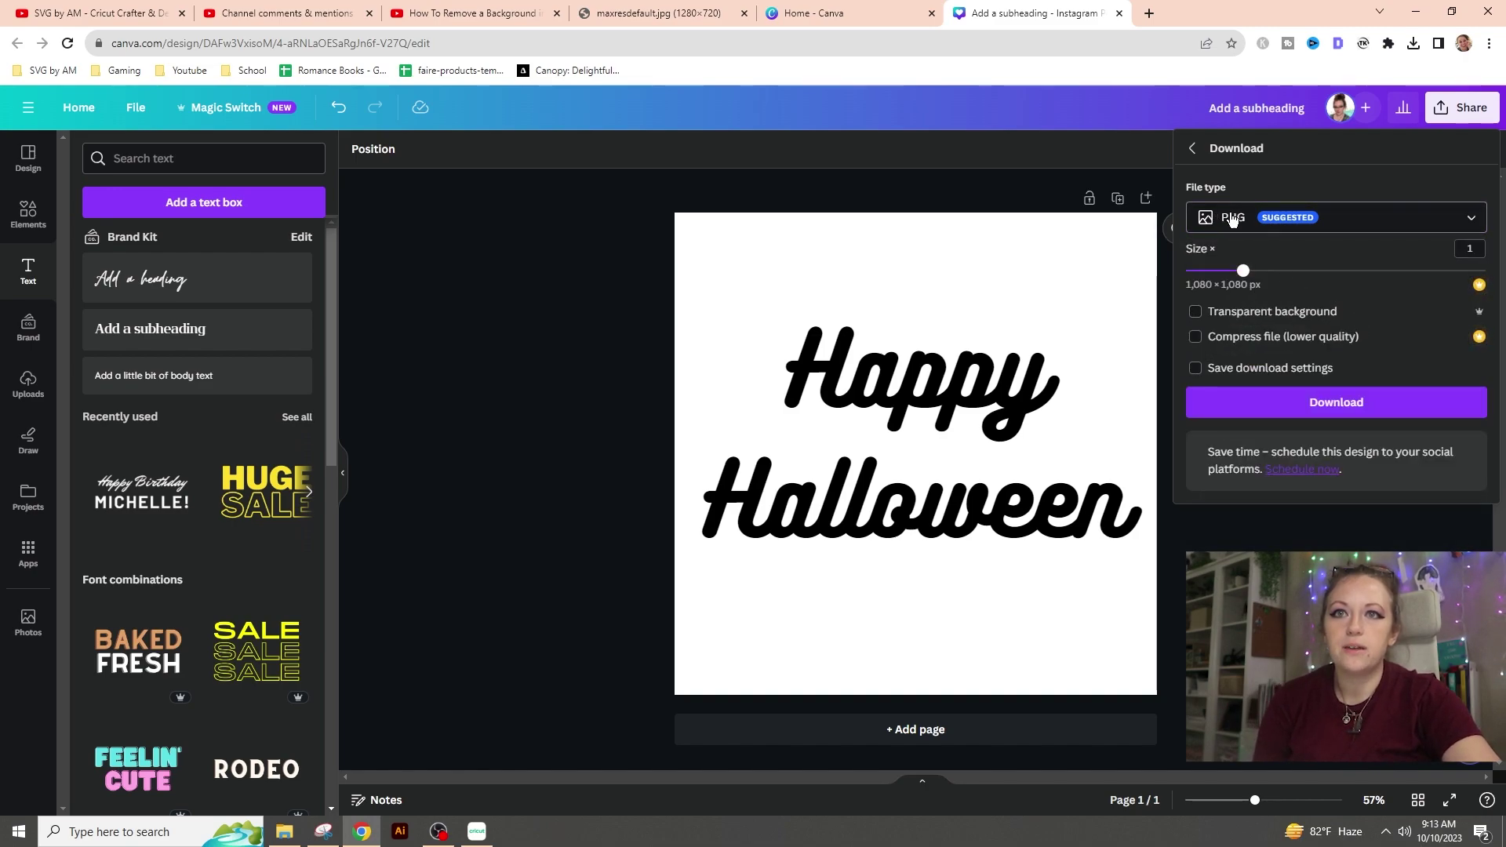
# Step: Download the post to the Desktop as Happy Halloween.png
pyautogui.click(1340, 403)
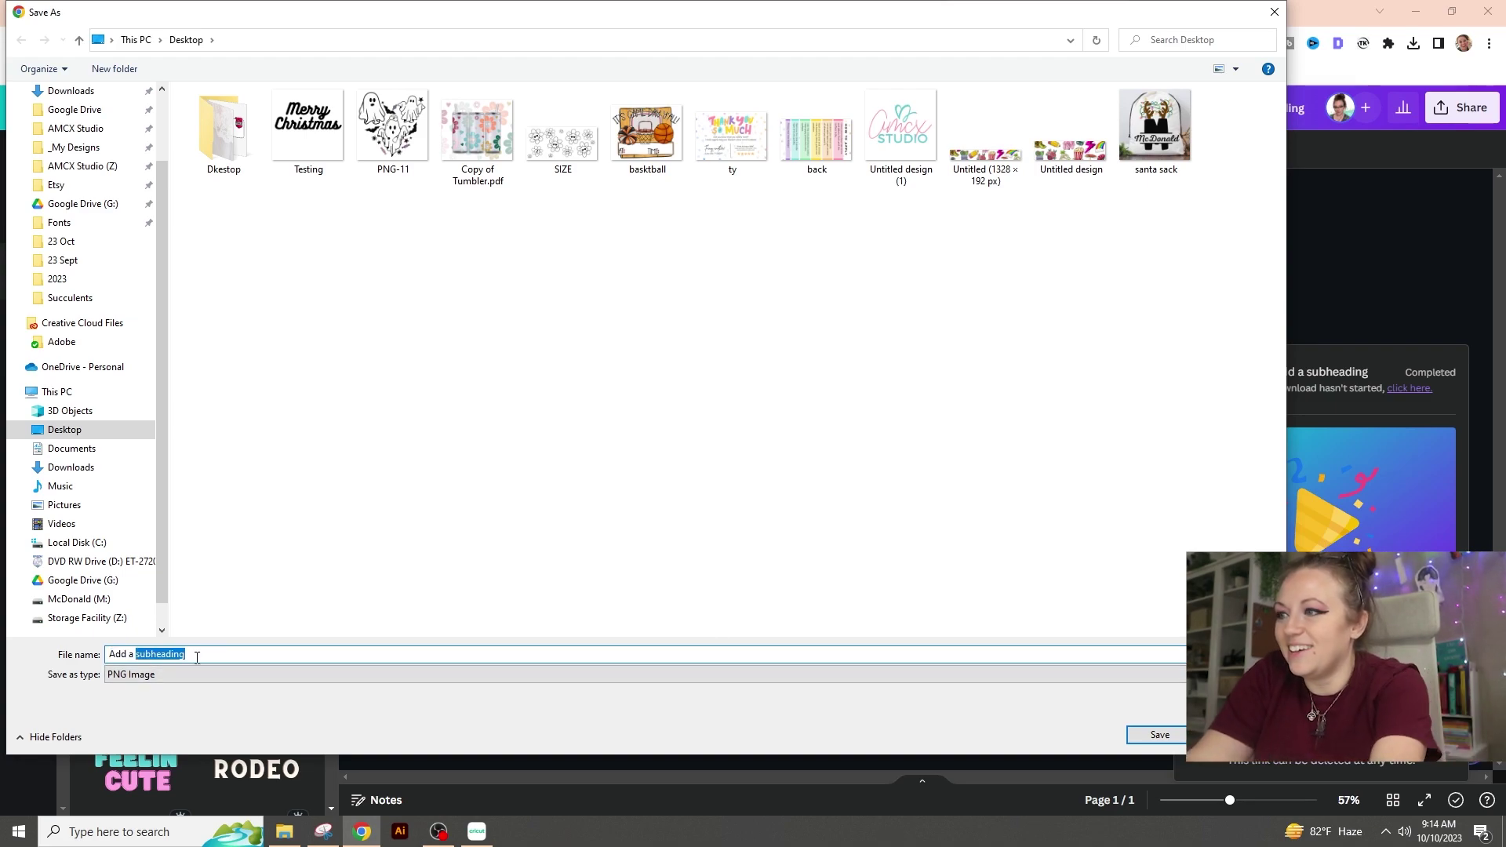
pyautogui.write('Ha')
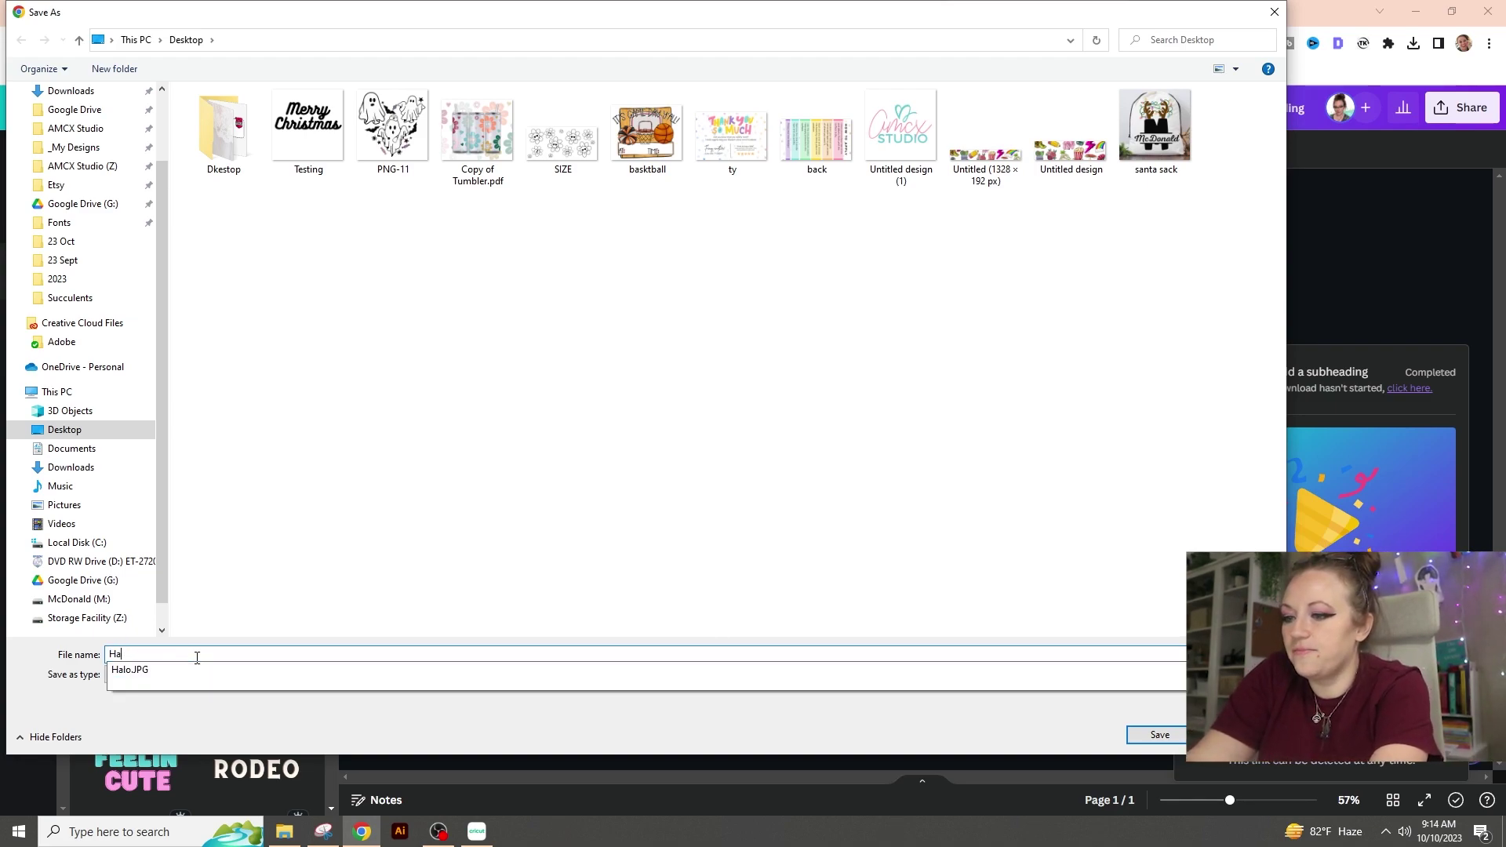
pyautogui.write('ppy Halloween')
pyautogui.press('Return')
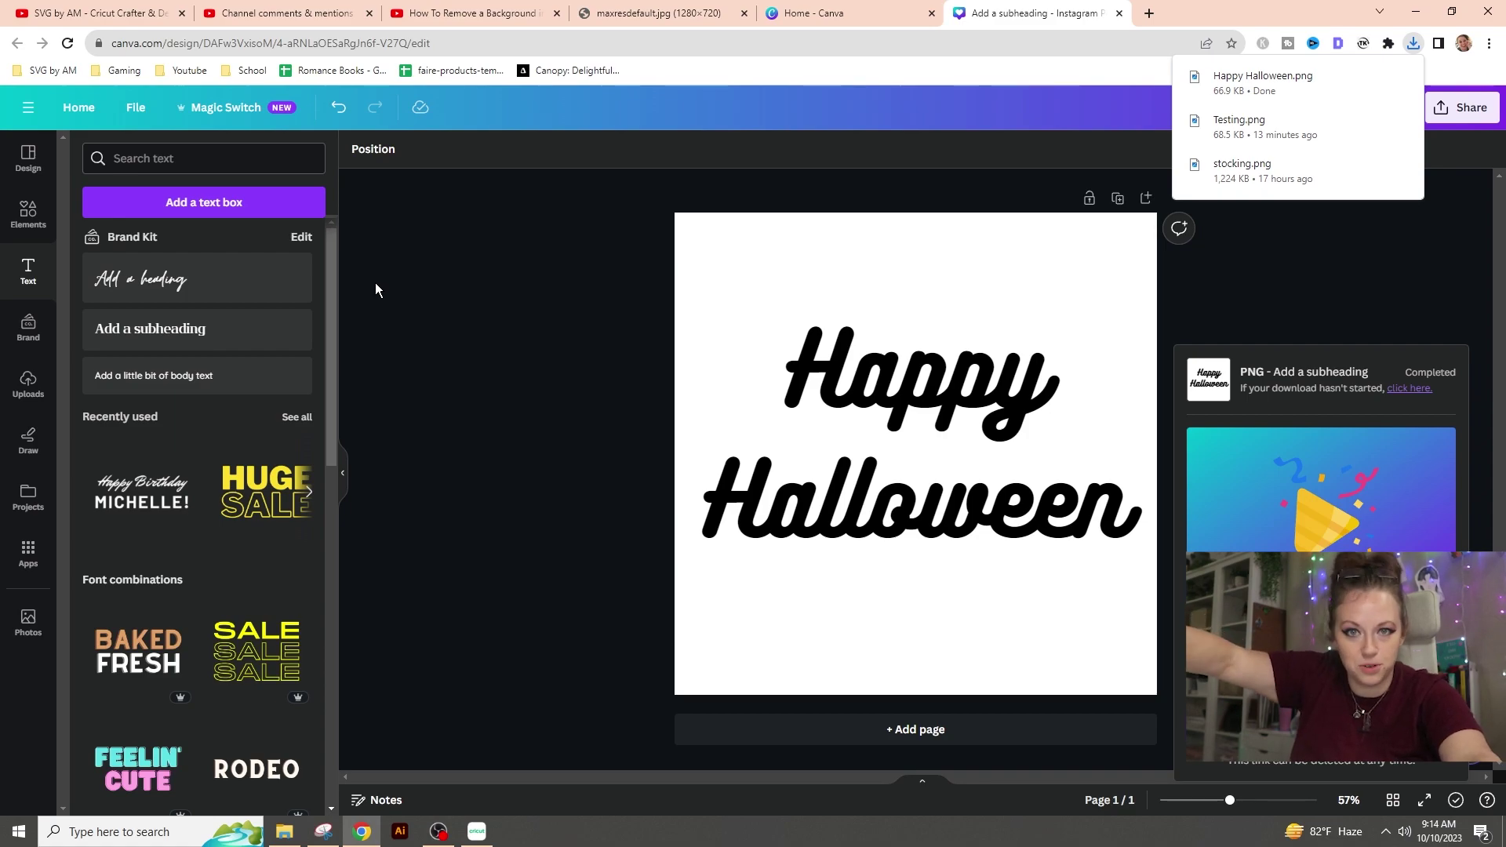
# Step: Bring Cricut Design Space's Home screen forward from the taskbar
pyautogui.click(473, 835)
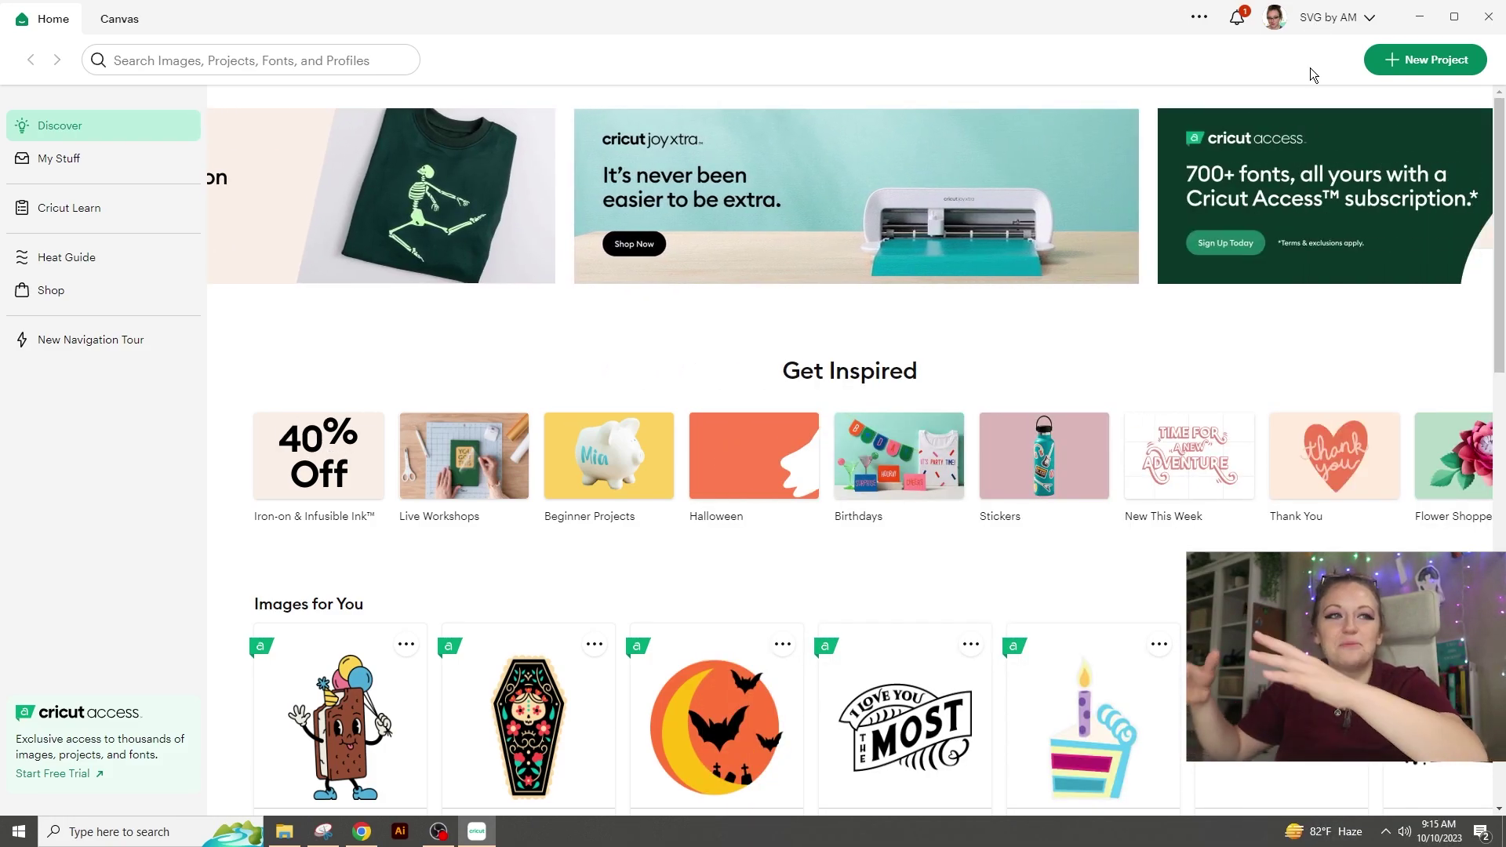
# Step: Replace the existing project with a blank canvas and show the Upload panel
pyautogui.click(1395, 76)
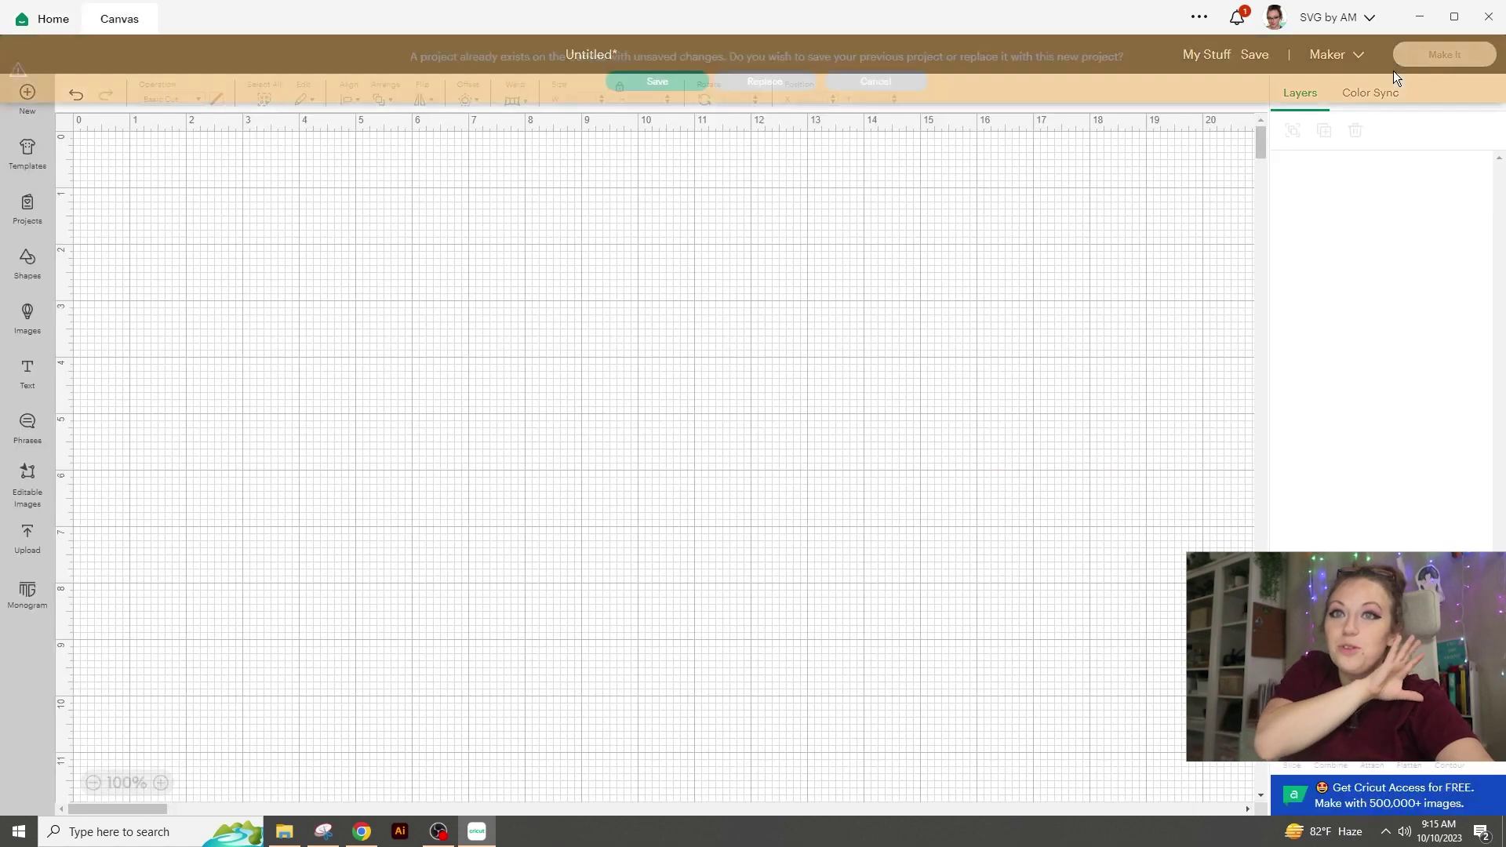
pyautogui.click(743, 83)
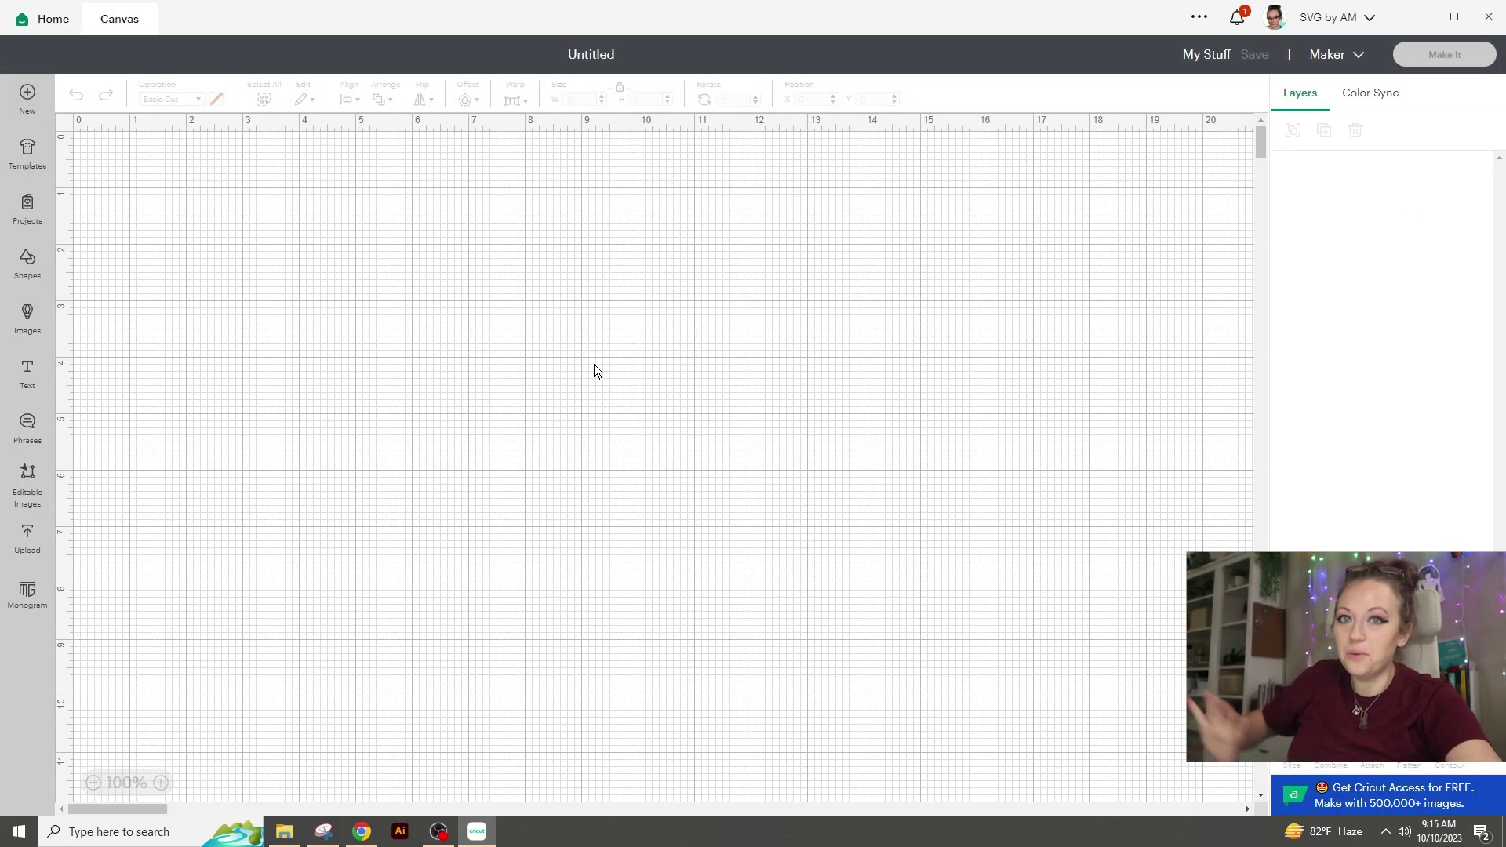
pyautogui.click(30, 542)
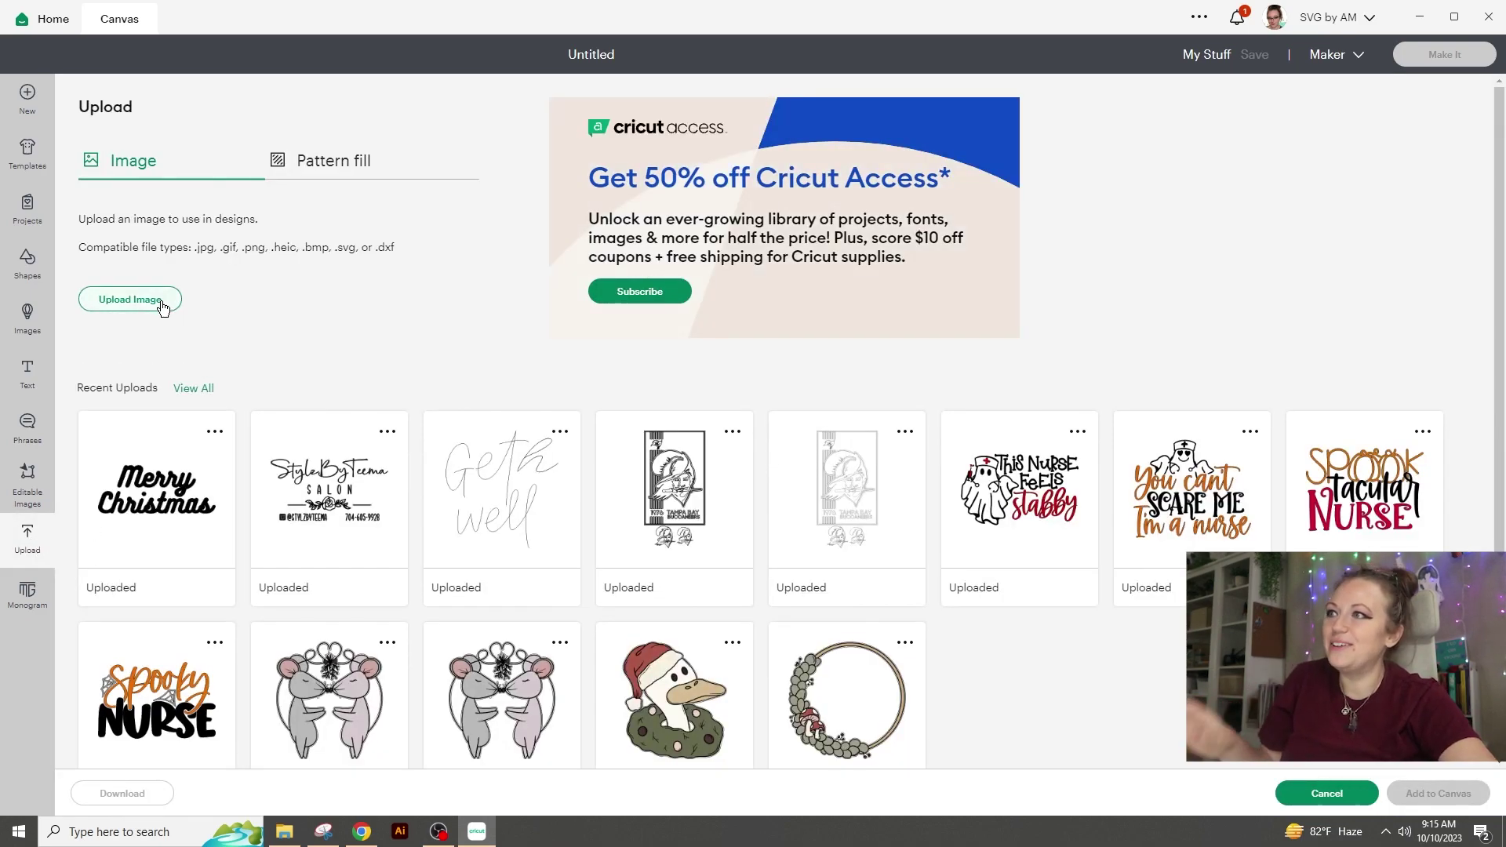
# Step: Upload the Happy Halloween image file from the Desktop
pyautogui.click(130, 300)
pyautogui.click(800, 367)
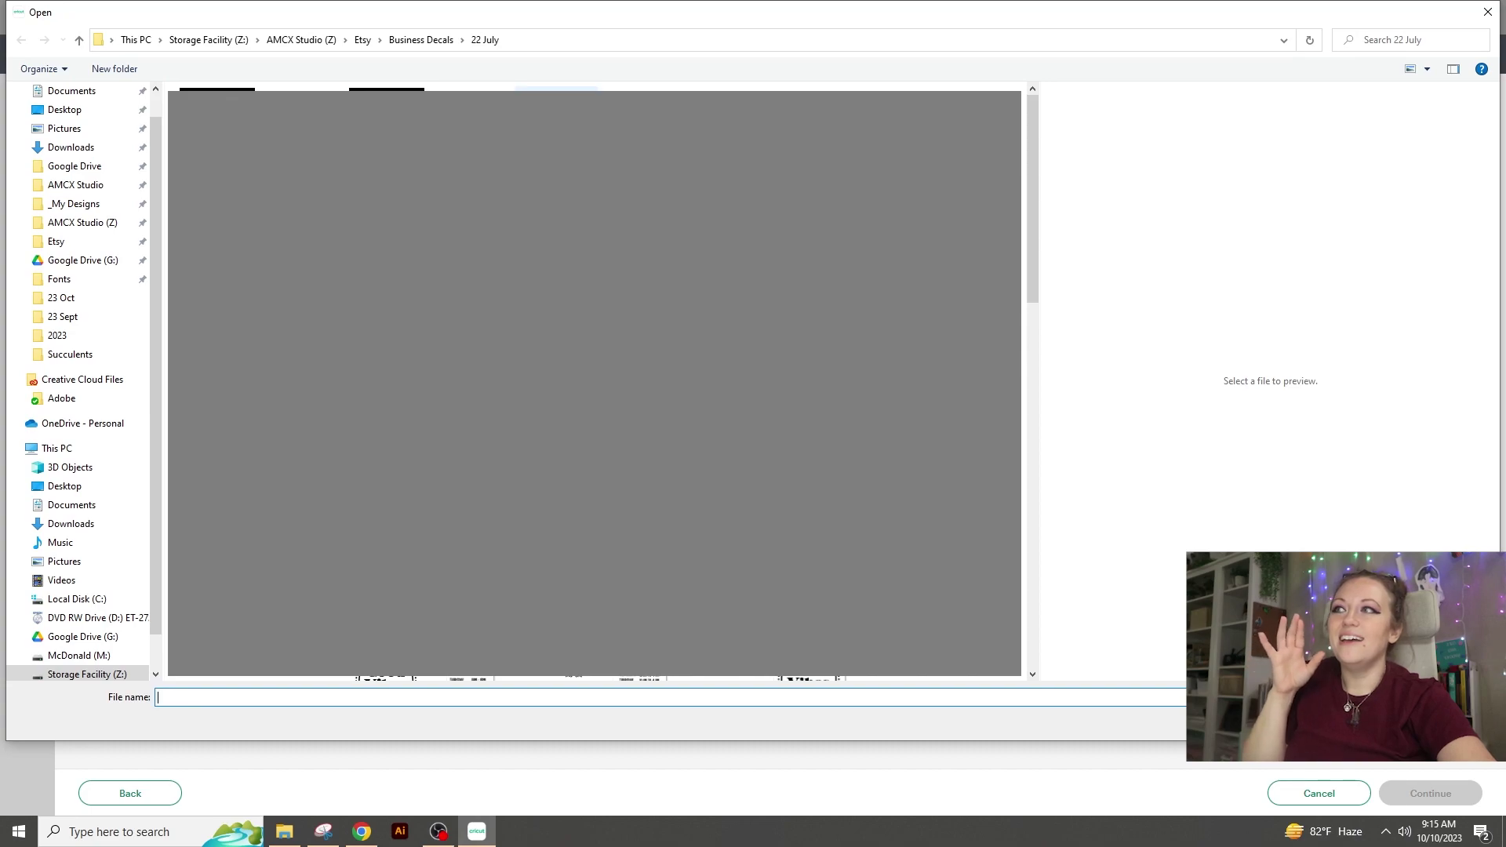
pyautogui.click(105, 114)
pyautogui.doubleClick(301, 140)
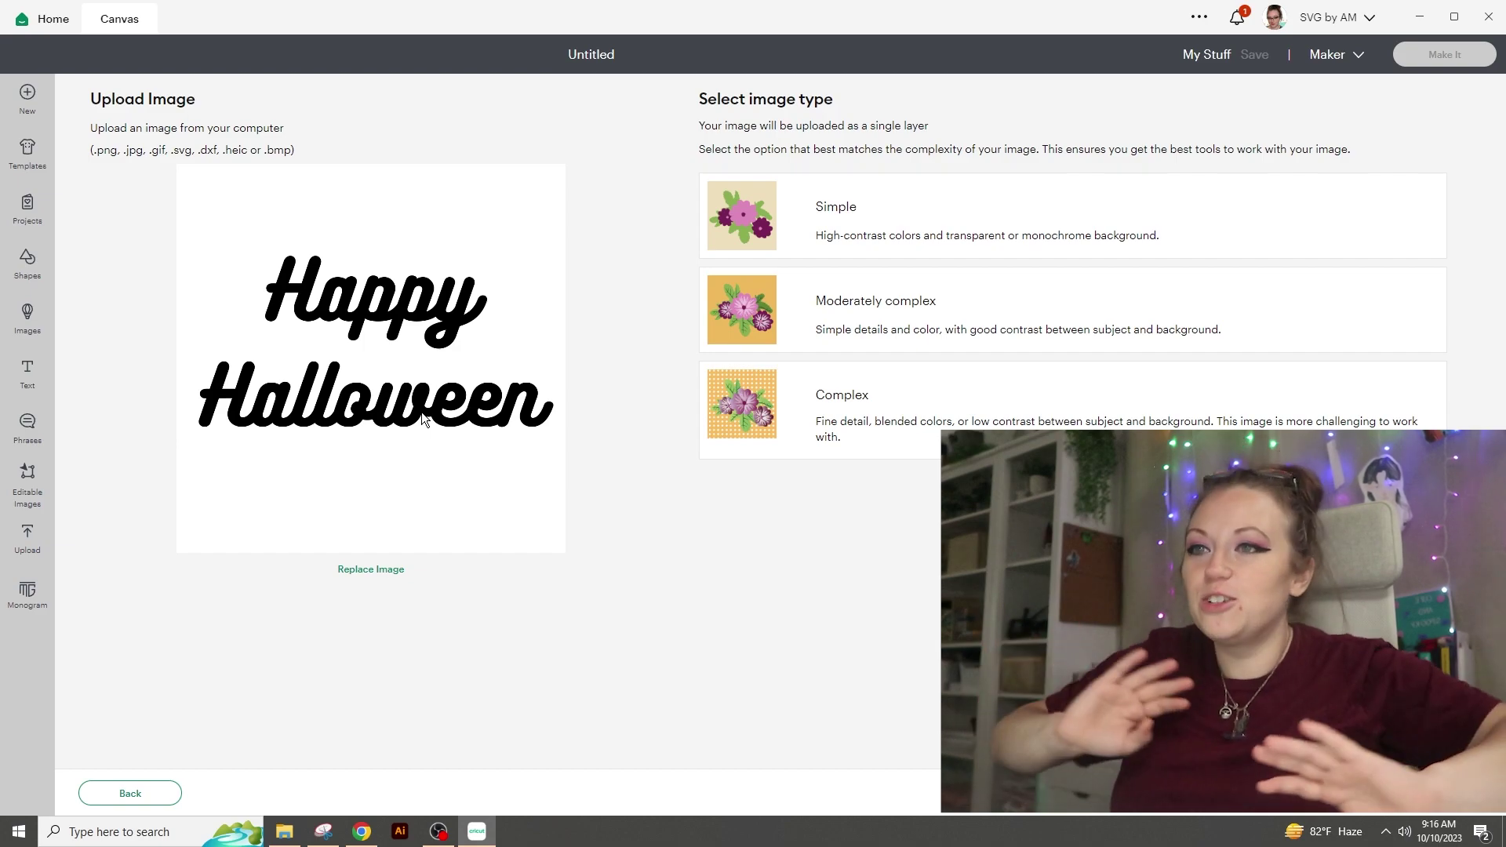
# Step: Set the image type to Complex and continue to the Background Remover
pyautogui.click(924, 410)
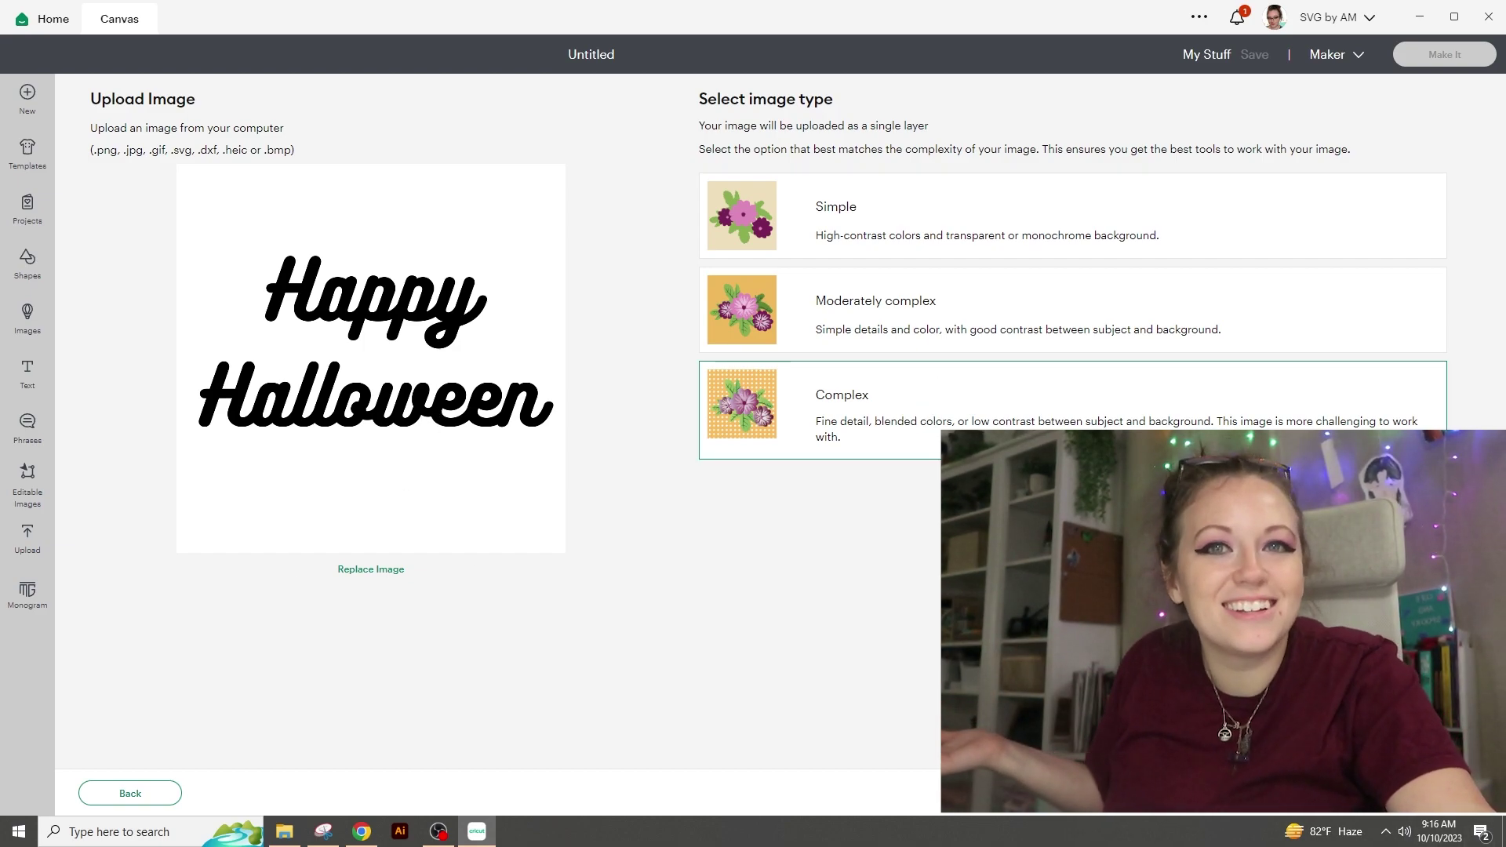
pyautogui.click(1428, 793)
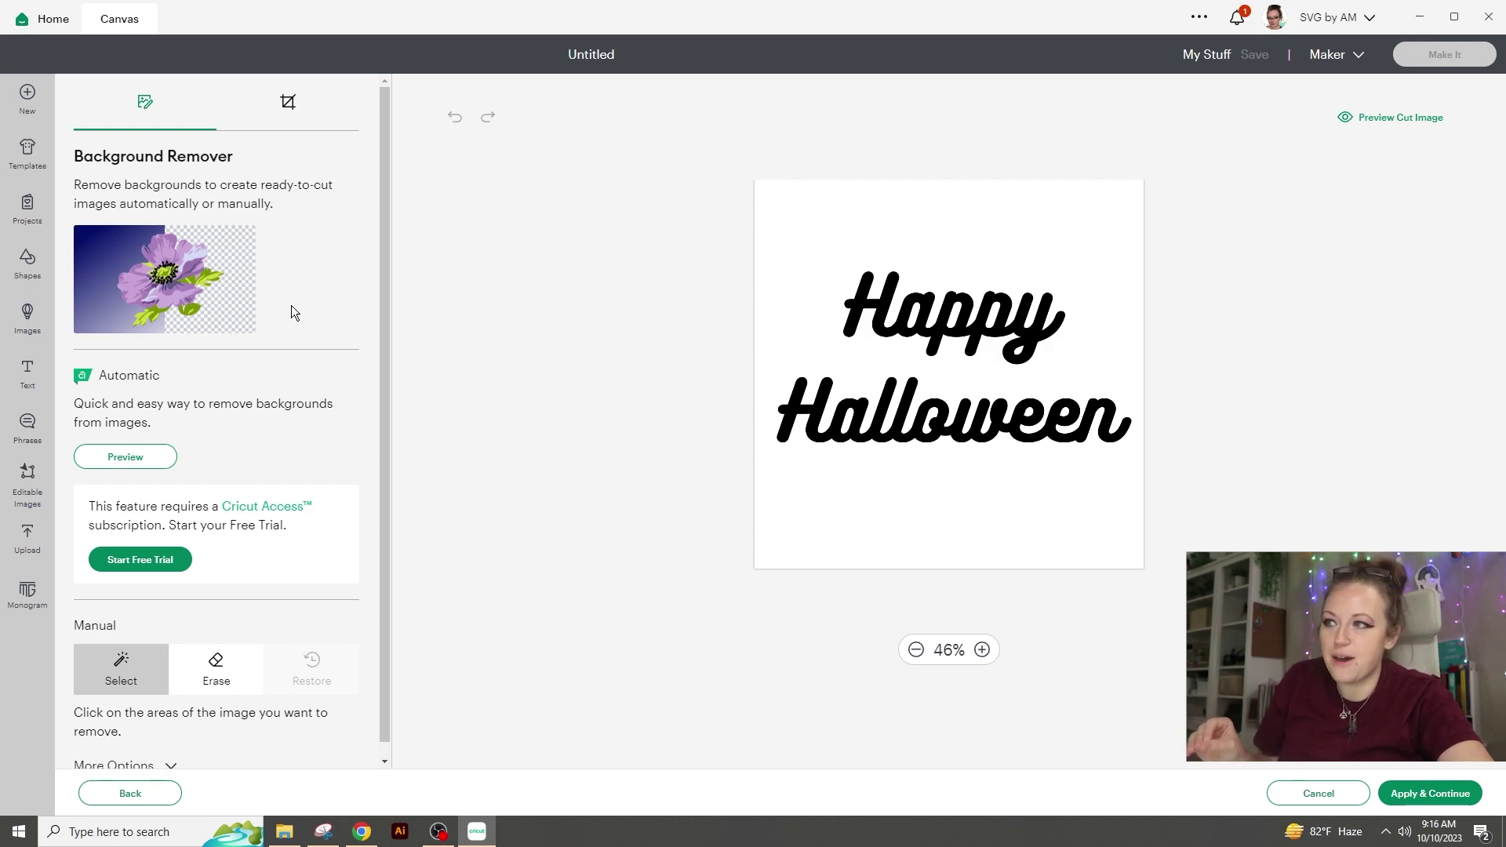
# Step: Remove the white background, try the eraser at size 26, then show More Options
pyautogui.scroll(-1, 292, 312)
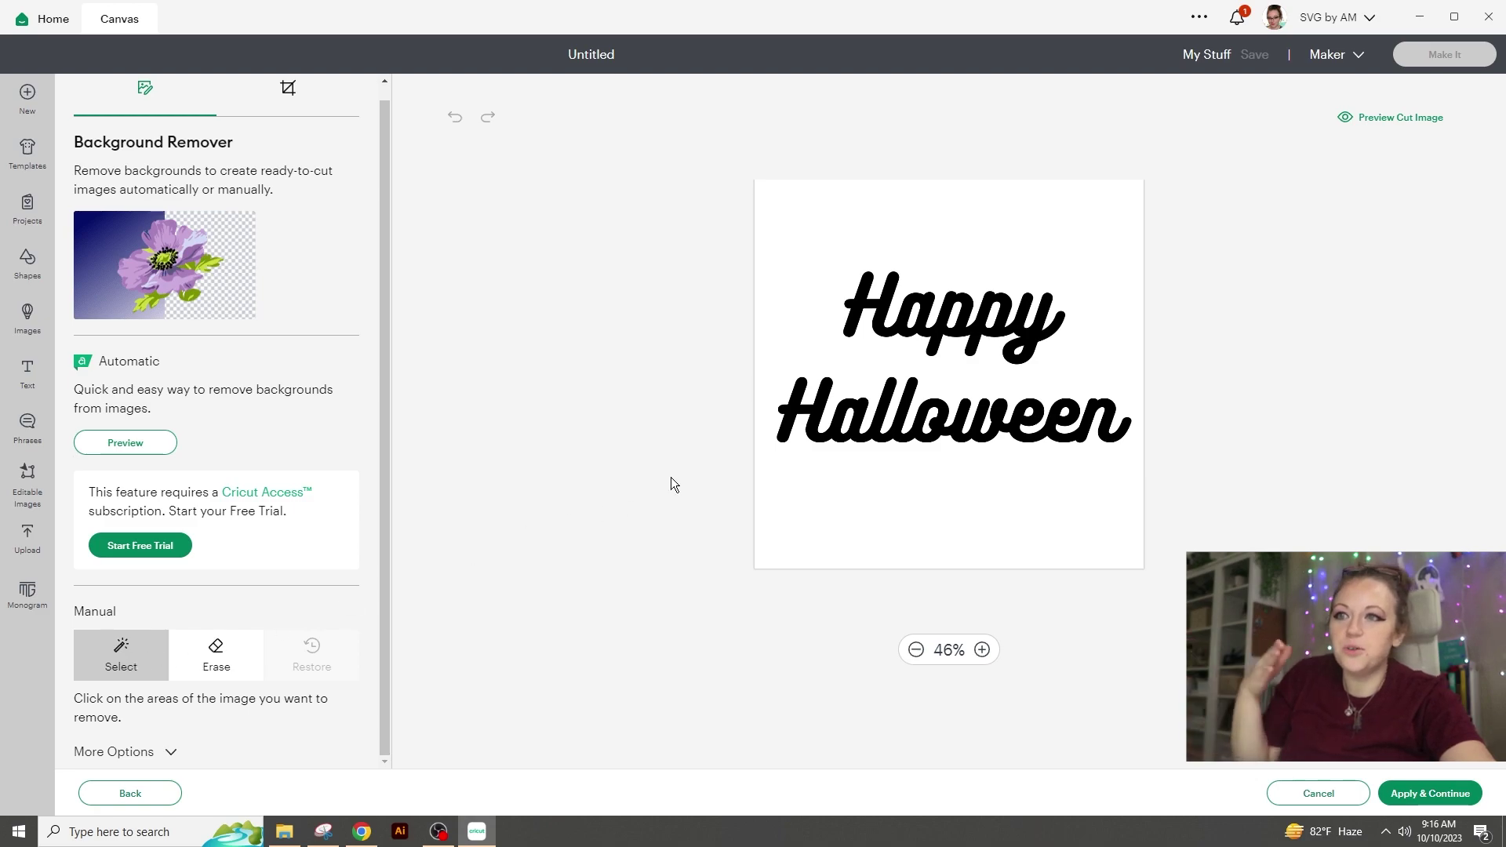
pyautogui.click(866, 509)
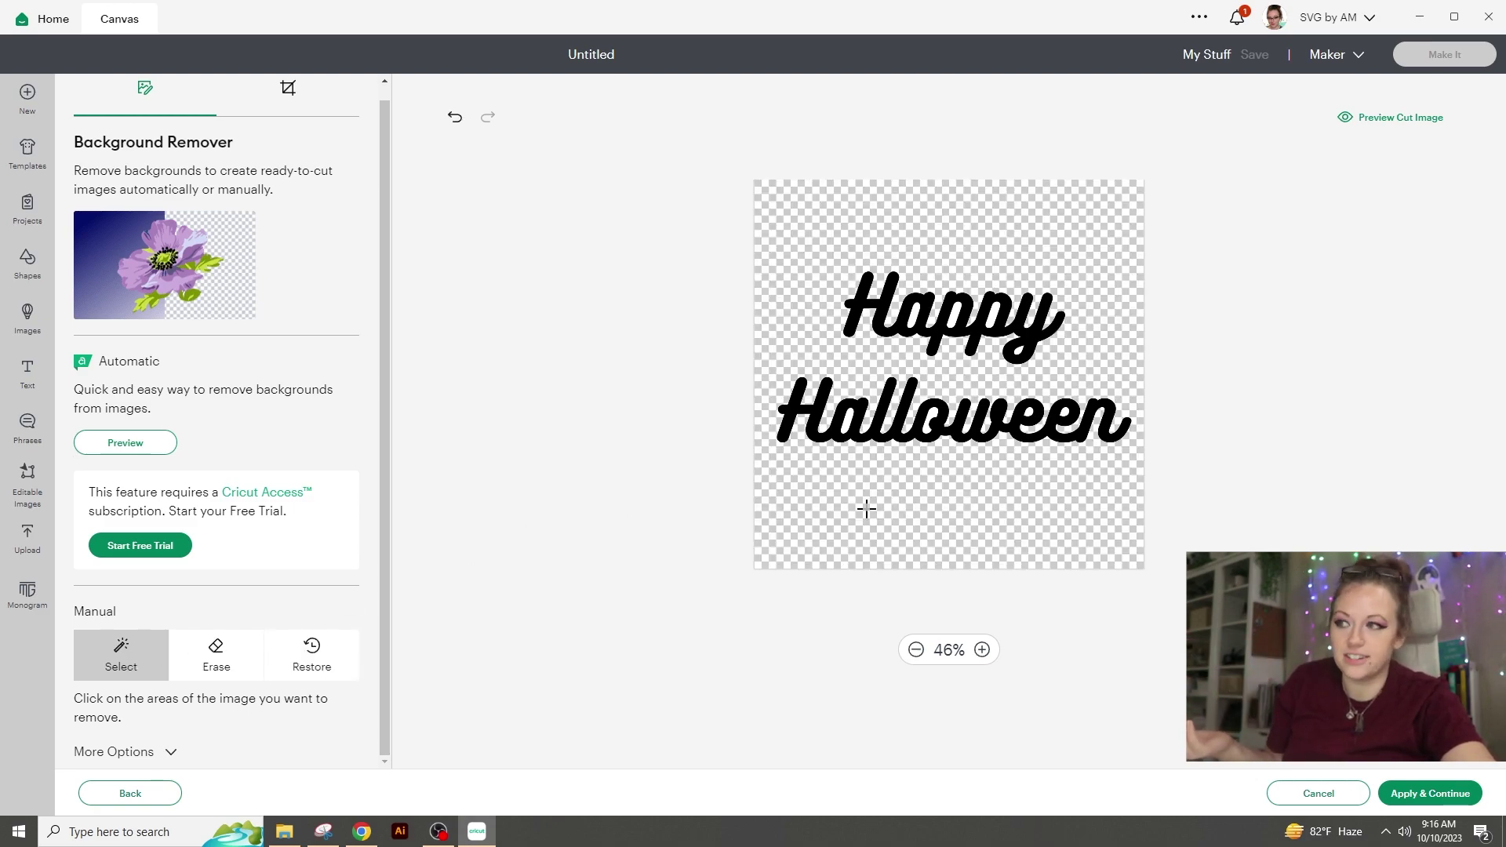
pyautogui.click(216, 655)
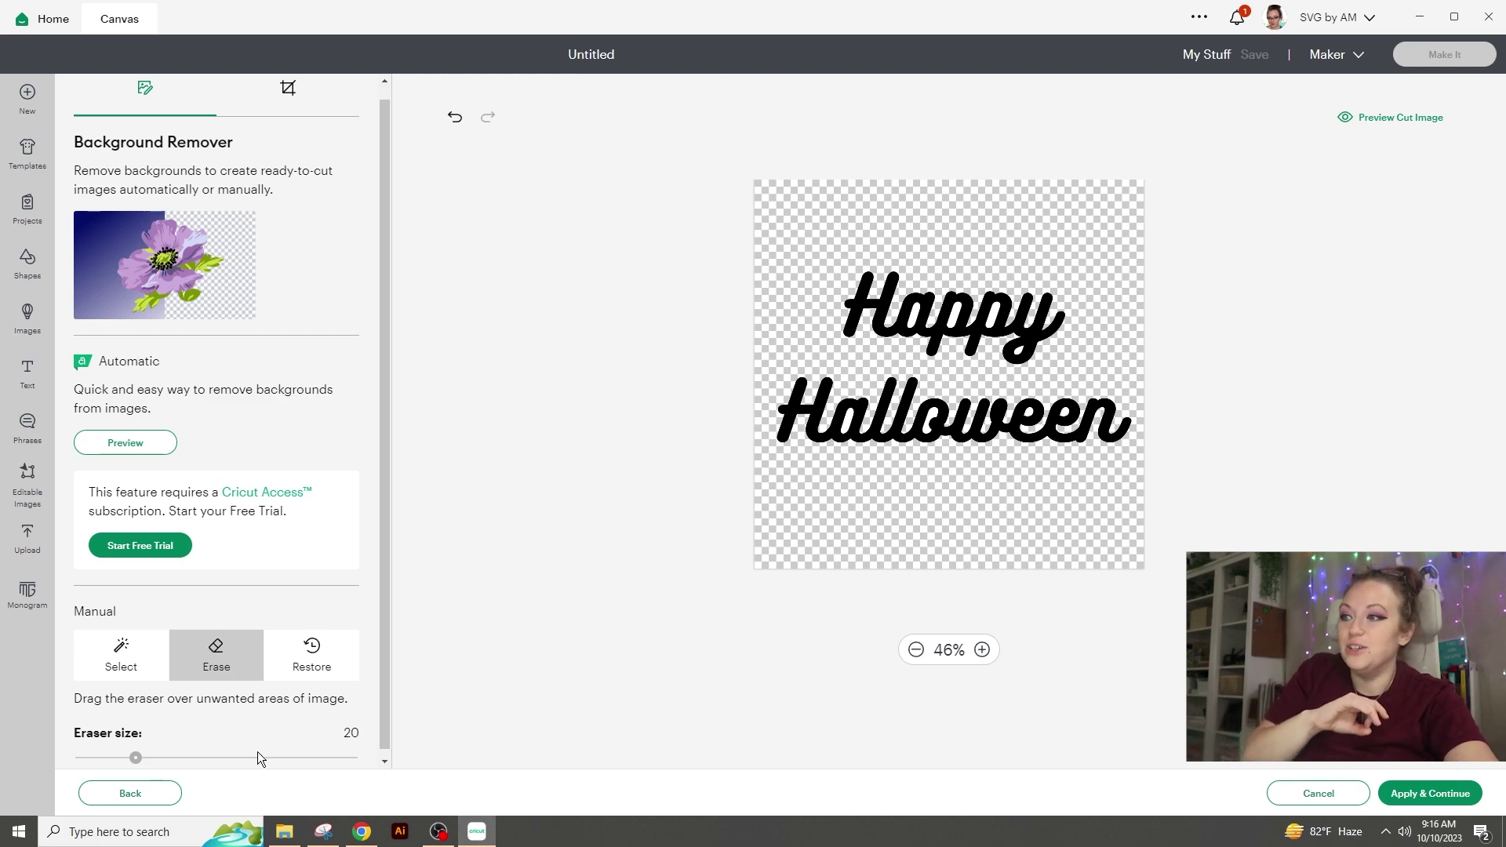
pyautogui.moveTo(135, 759); pyautogui.dragTo(287, 758)
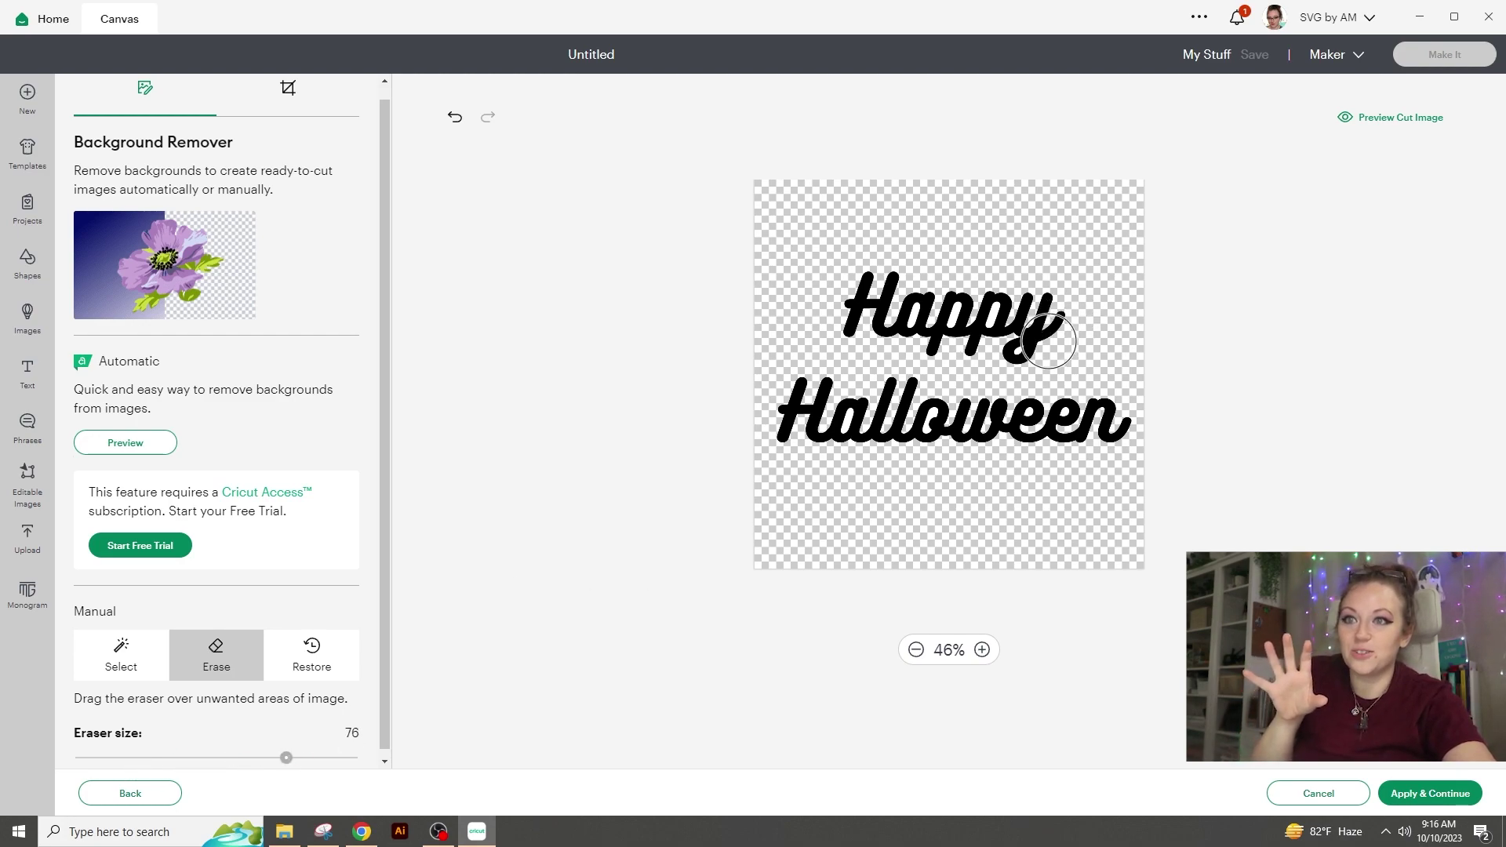
pyautogui.click(157, 757)
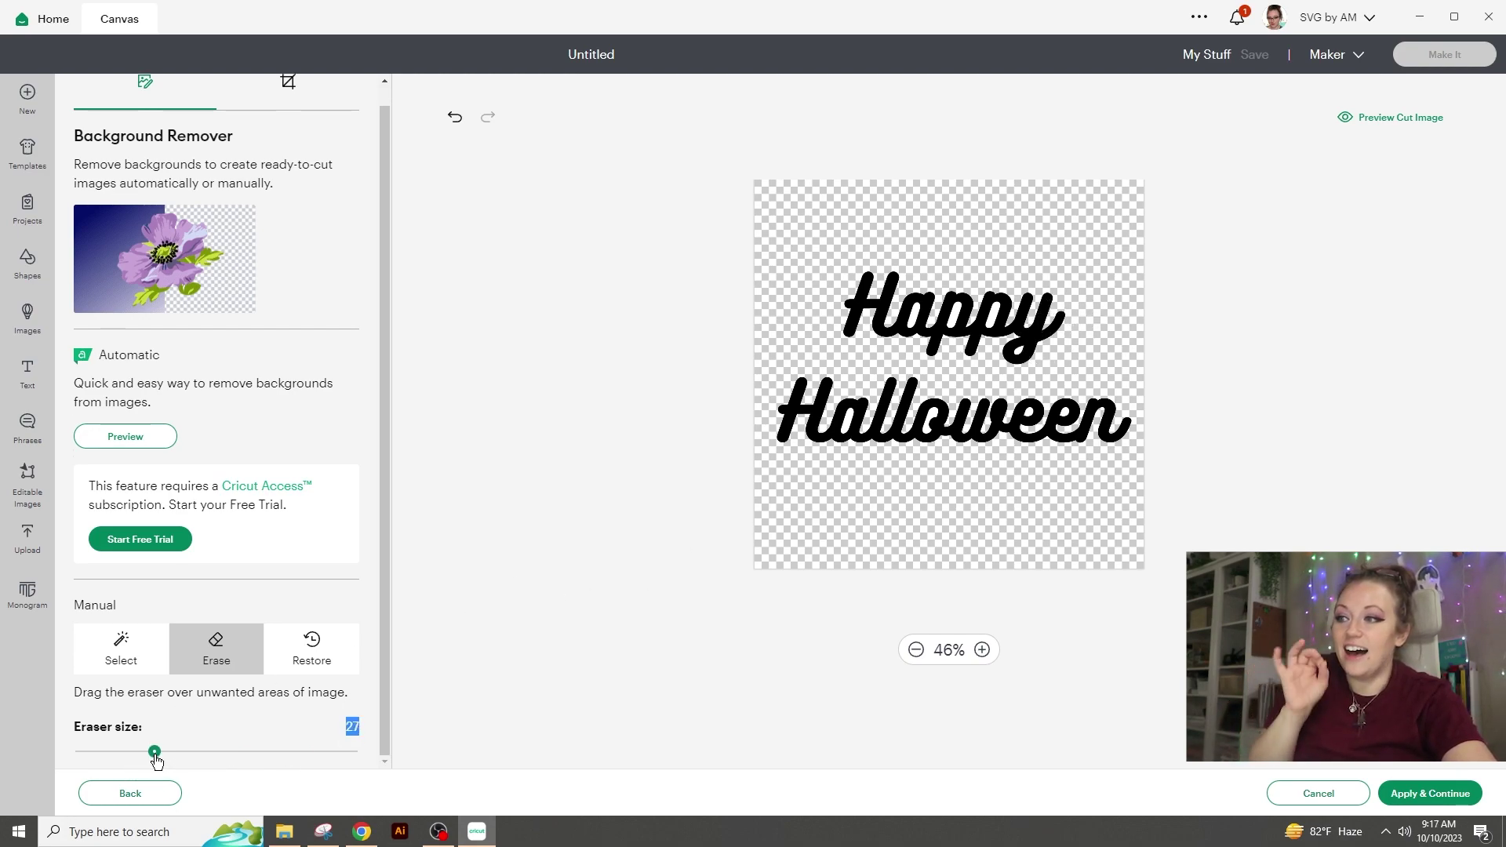
pyautogui.moveTo(156, 760); pyautogui.dragTo(142, 756)
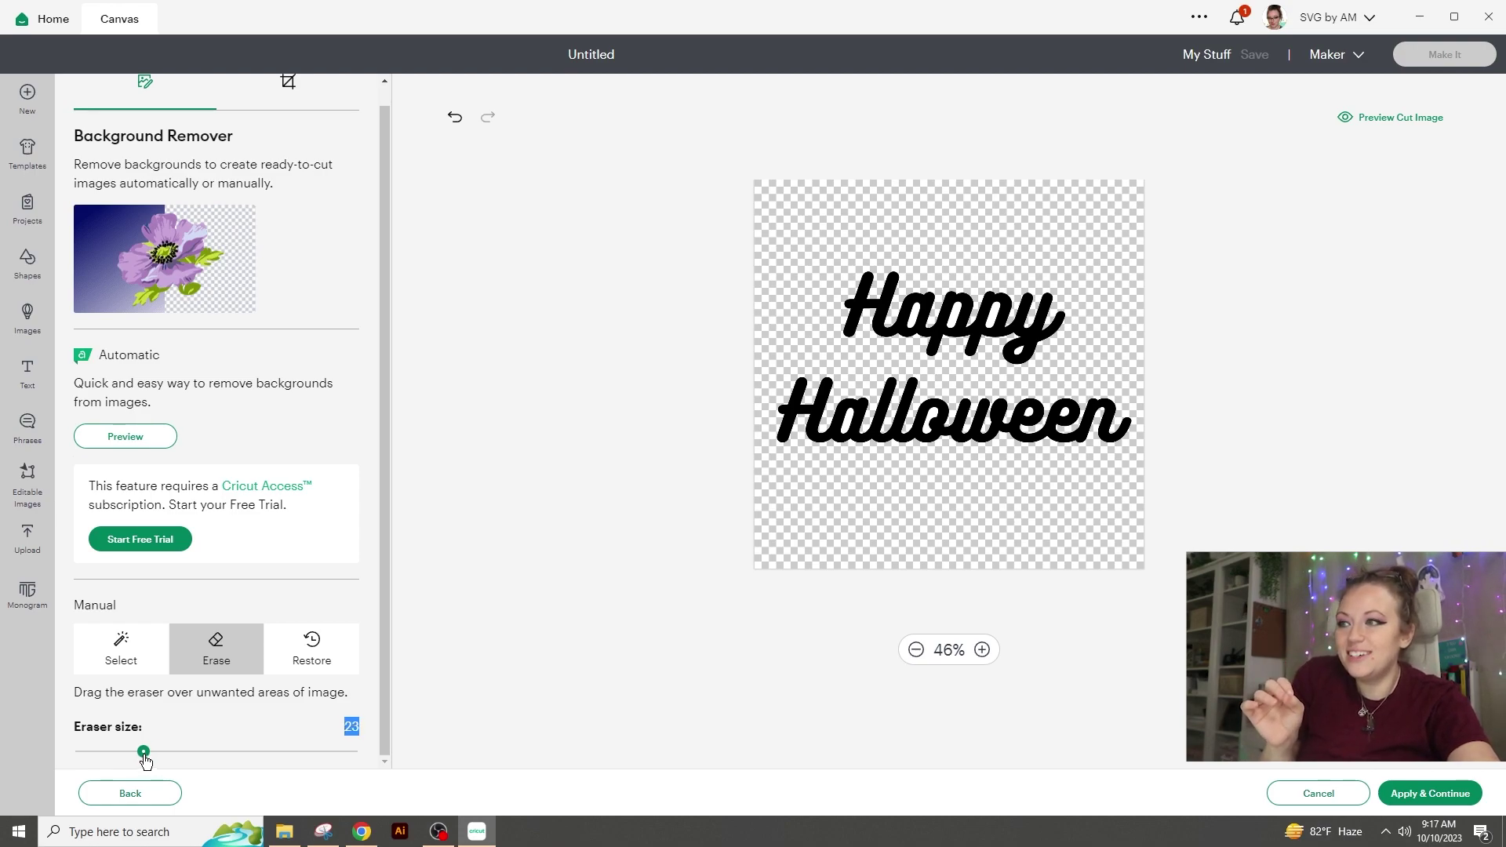
pyautogui.click(130, 661)
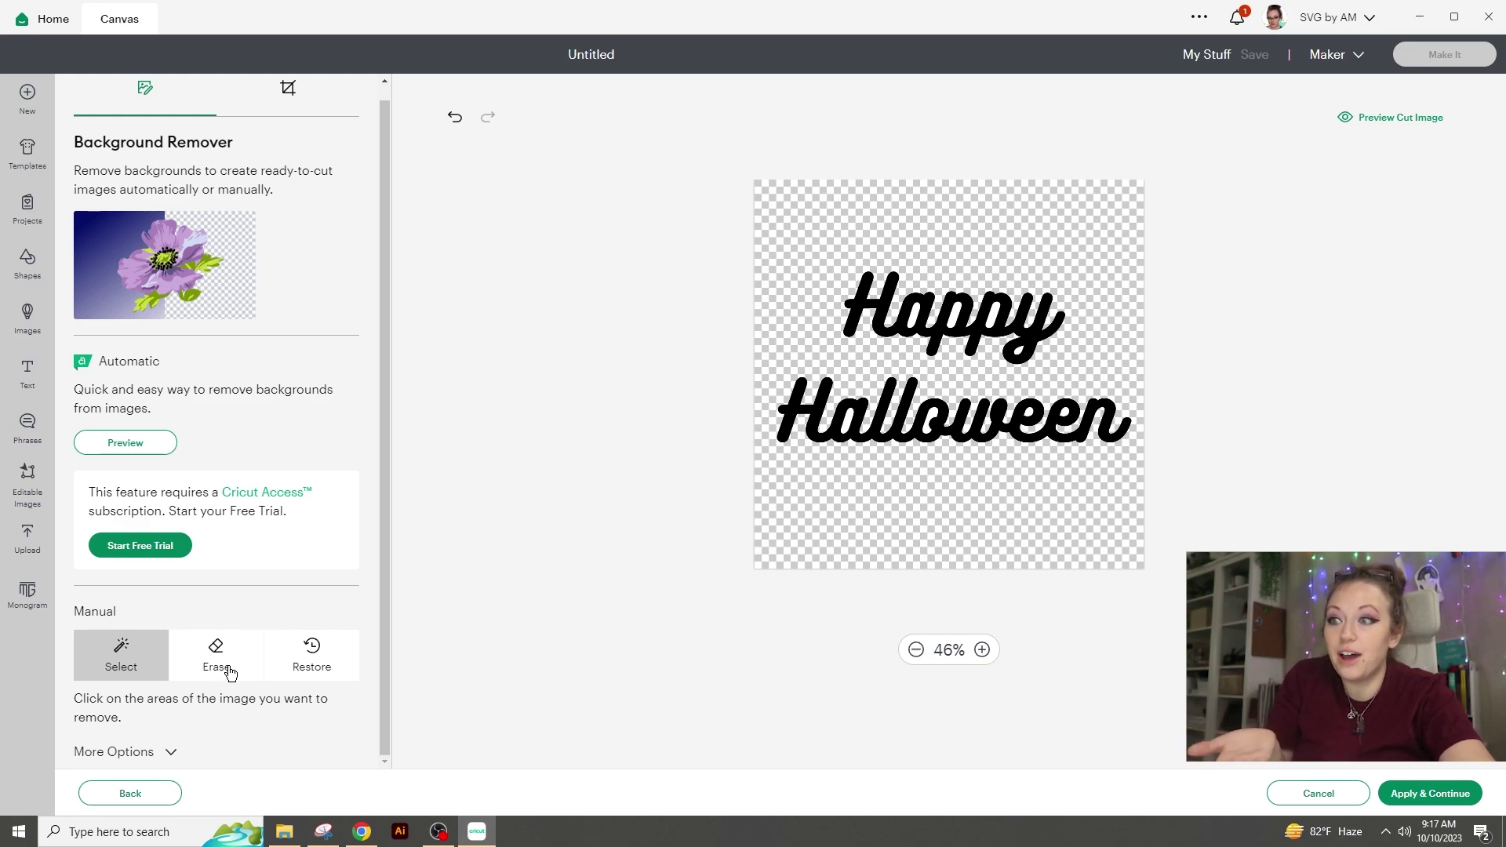
pyautogui.click(186, 753)
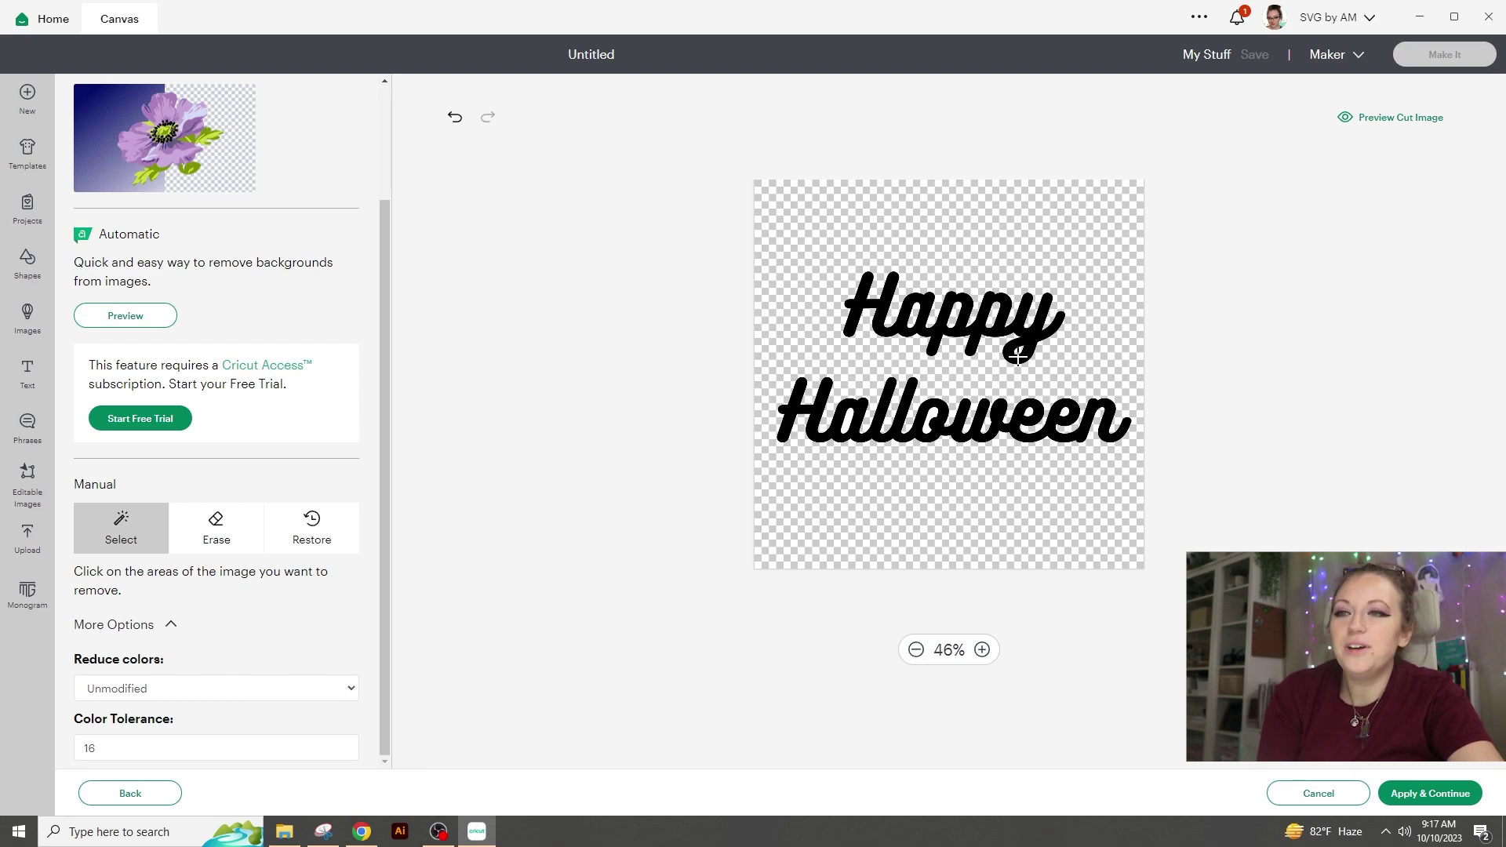
pyautogui.click(936, 432)
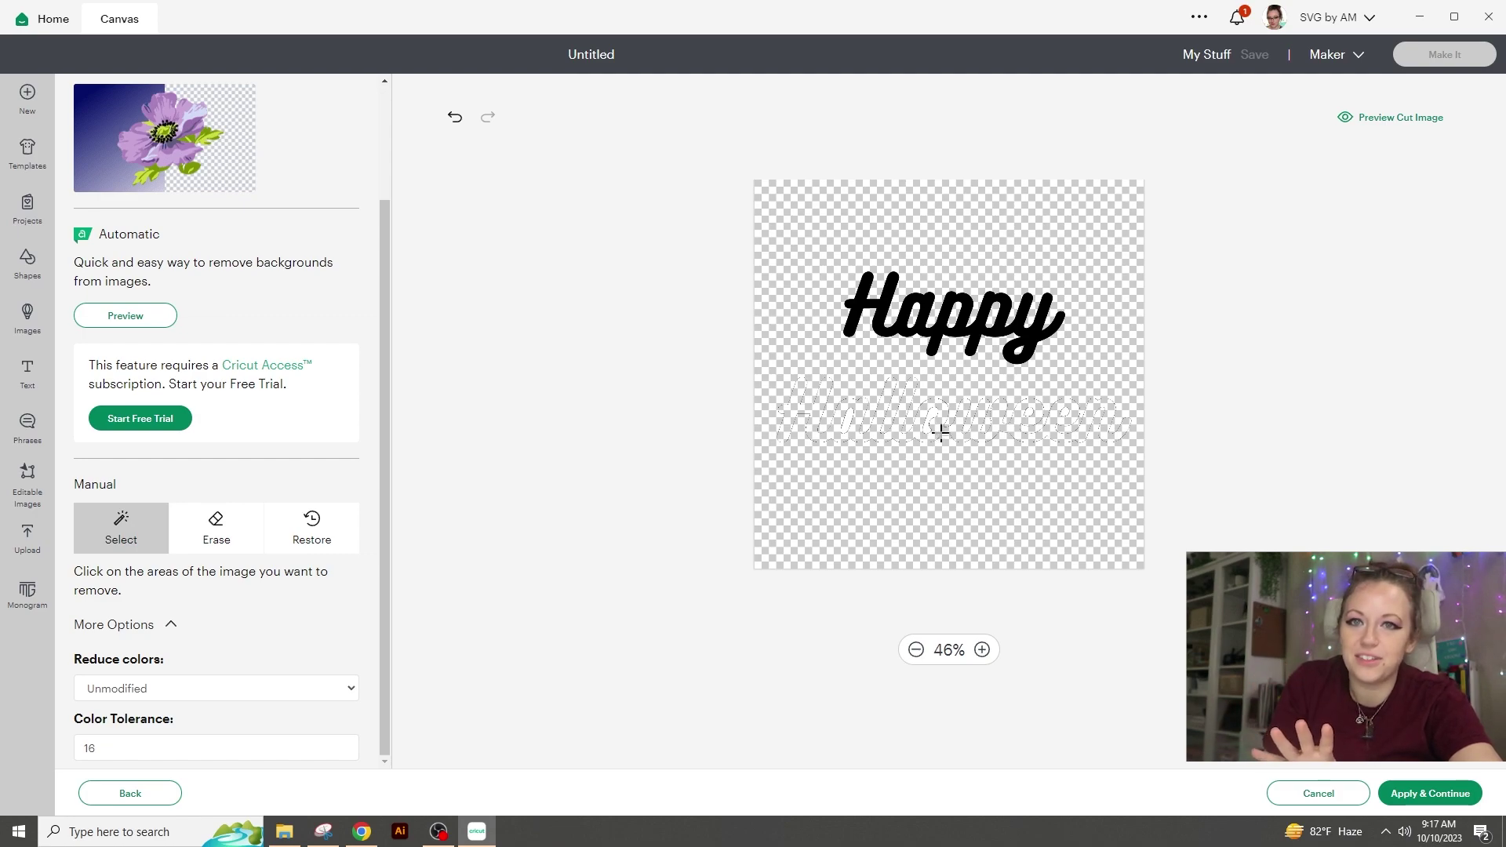
pyautogui.click(453, 119)
pyautogui.click(487, 117)
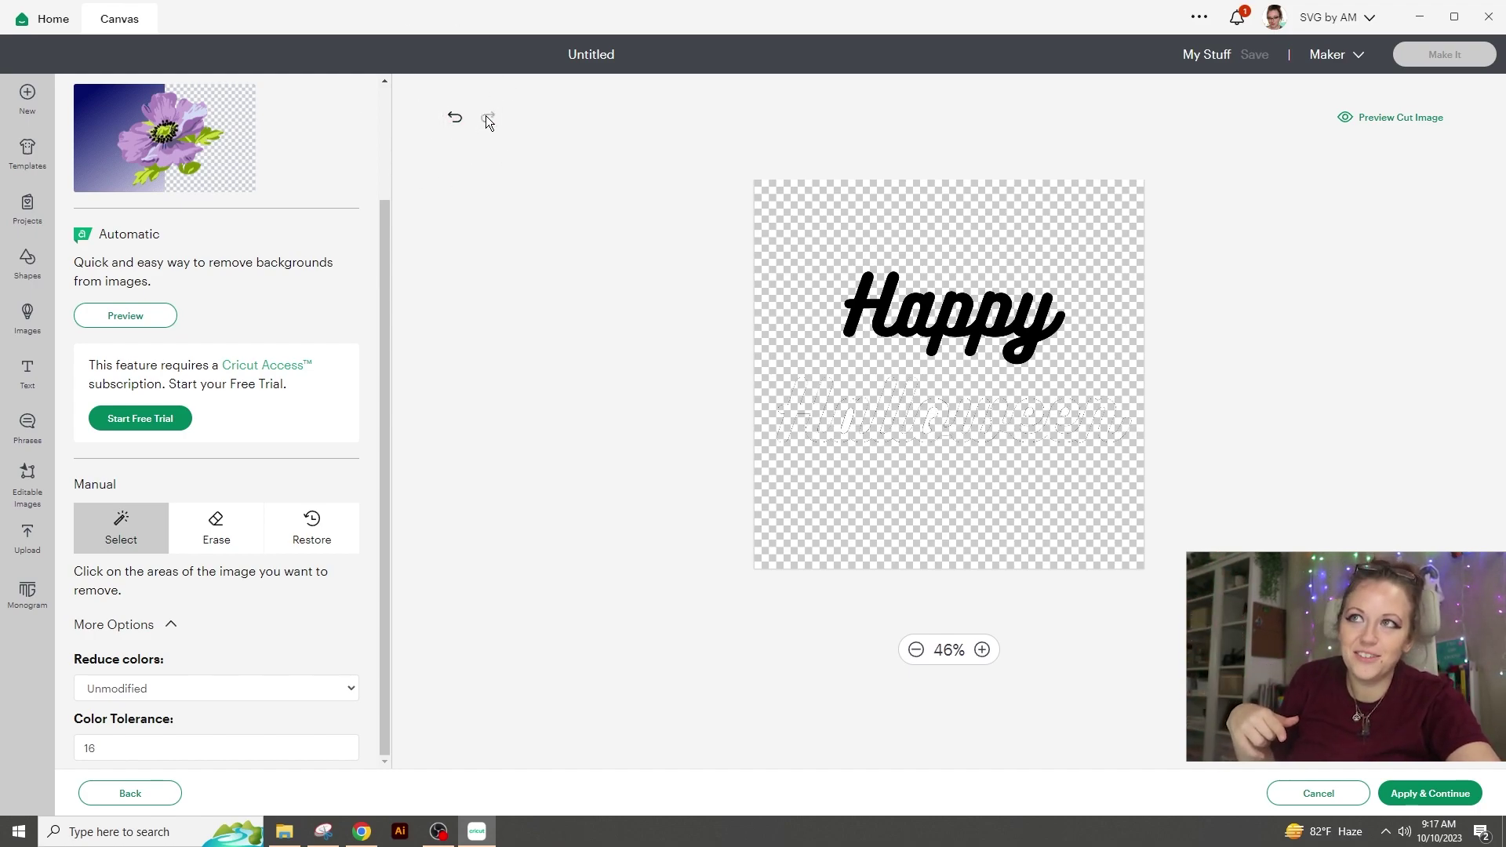
pyautogui.click(455, 119)
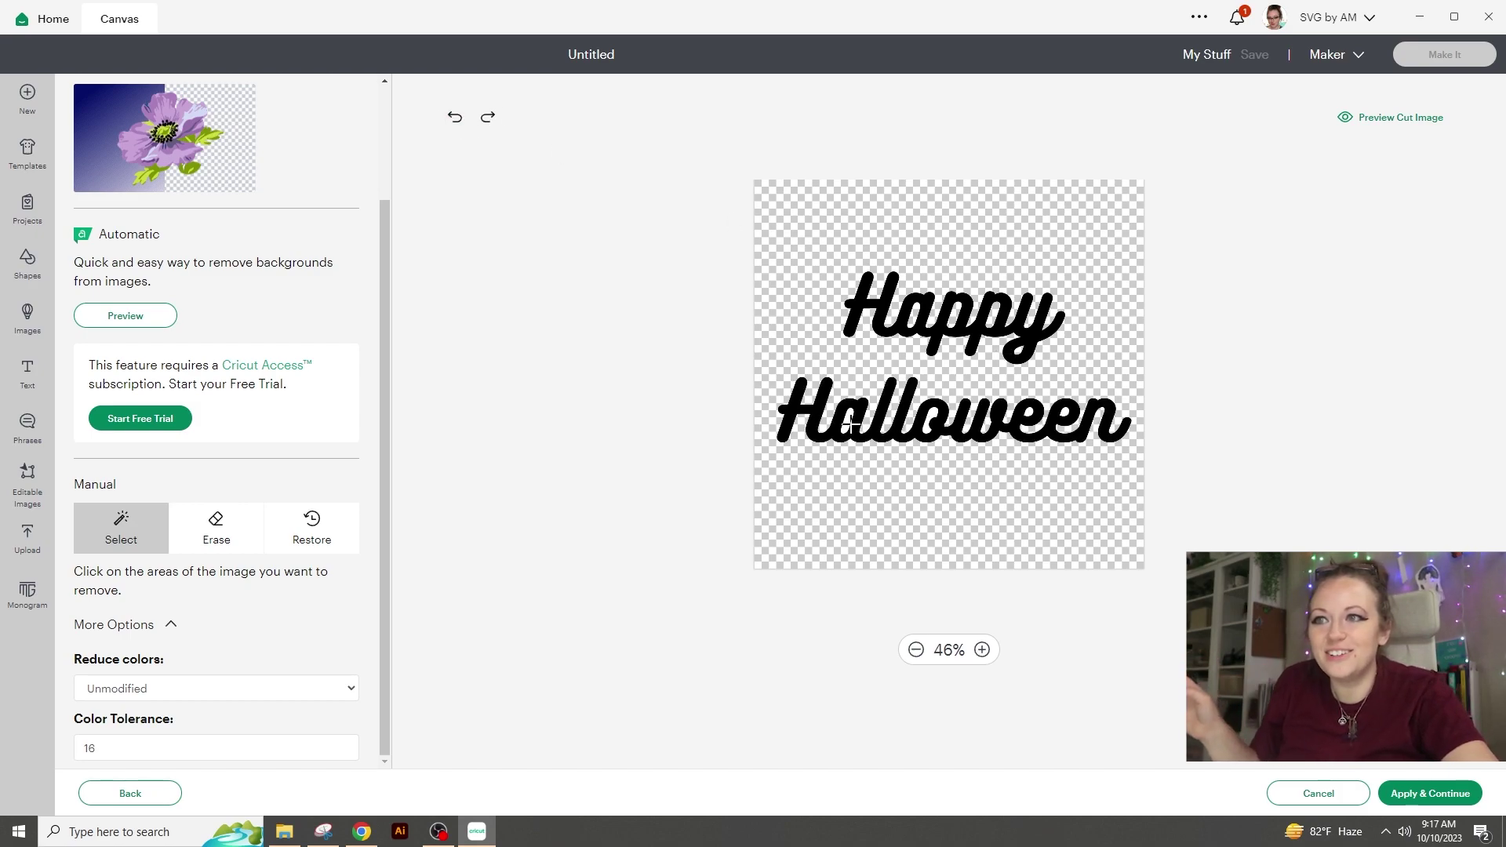
pyautogui.click(933, 413)
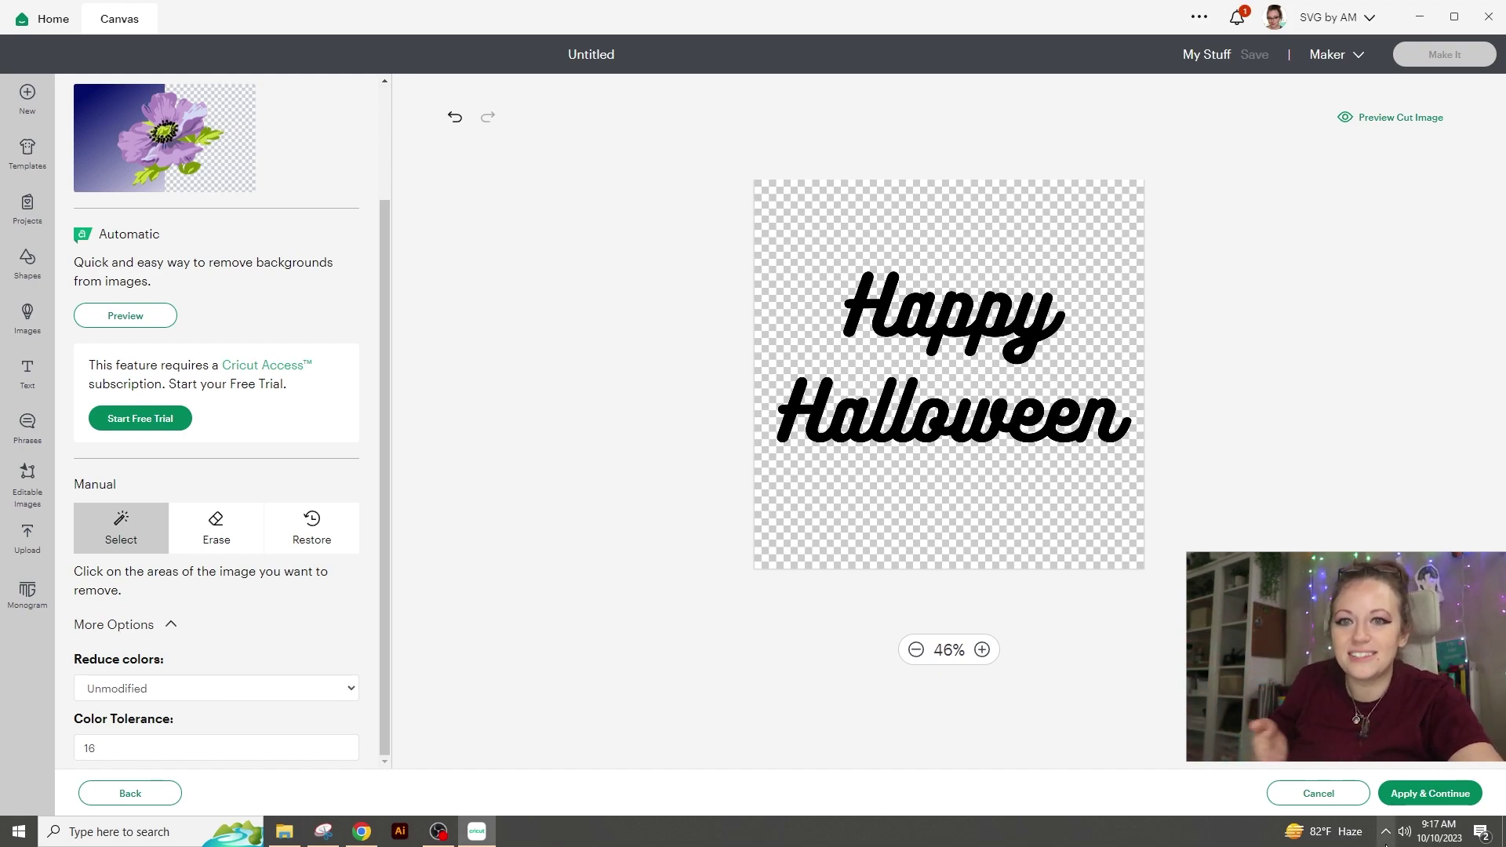
pyautogui.click(982, 650)
pyautogui.click(982, 650)
pyautogui.click(982, 650)
pyautogui.click(984, 652)
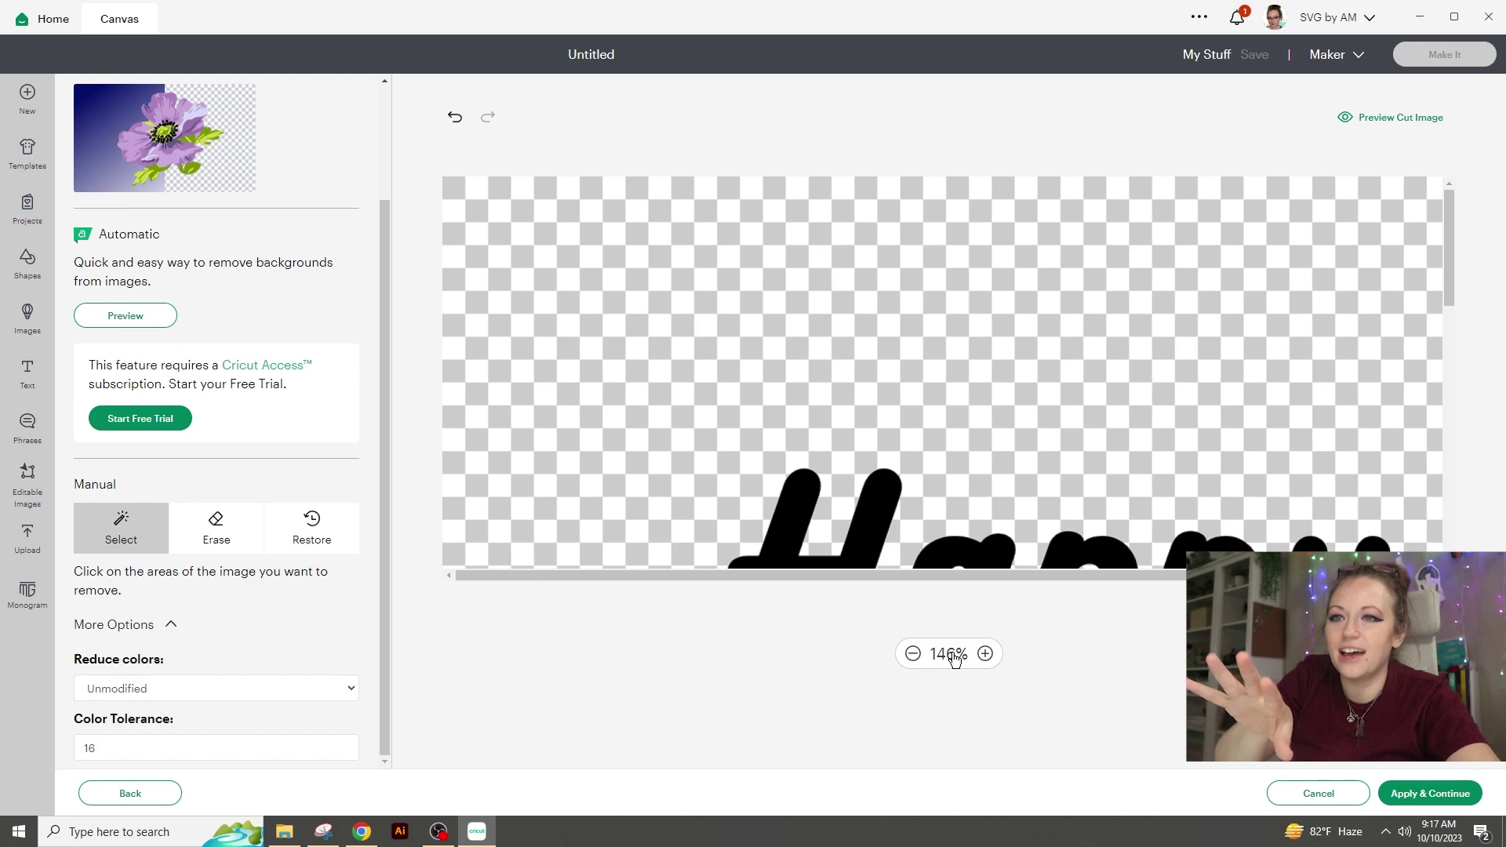
pyautogui.scroll(-3, 980, 510)
pyautogui.scroll(-3, 926, 651)
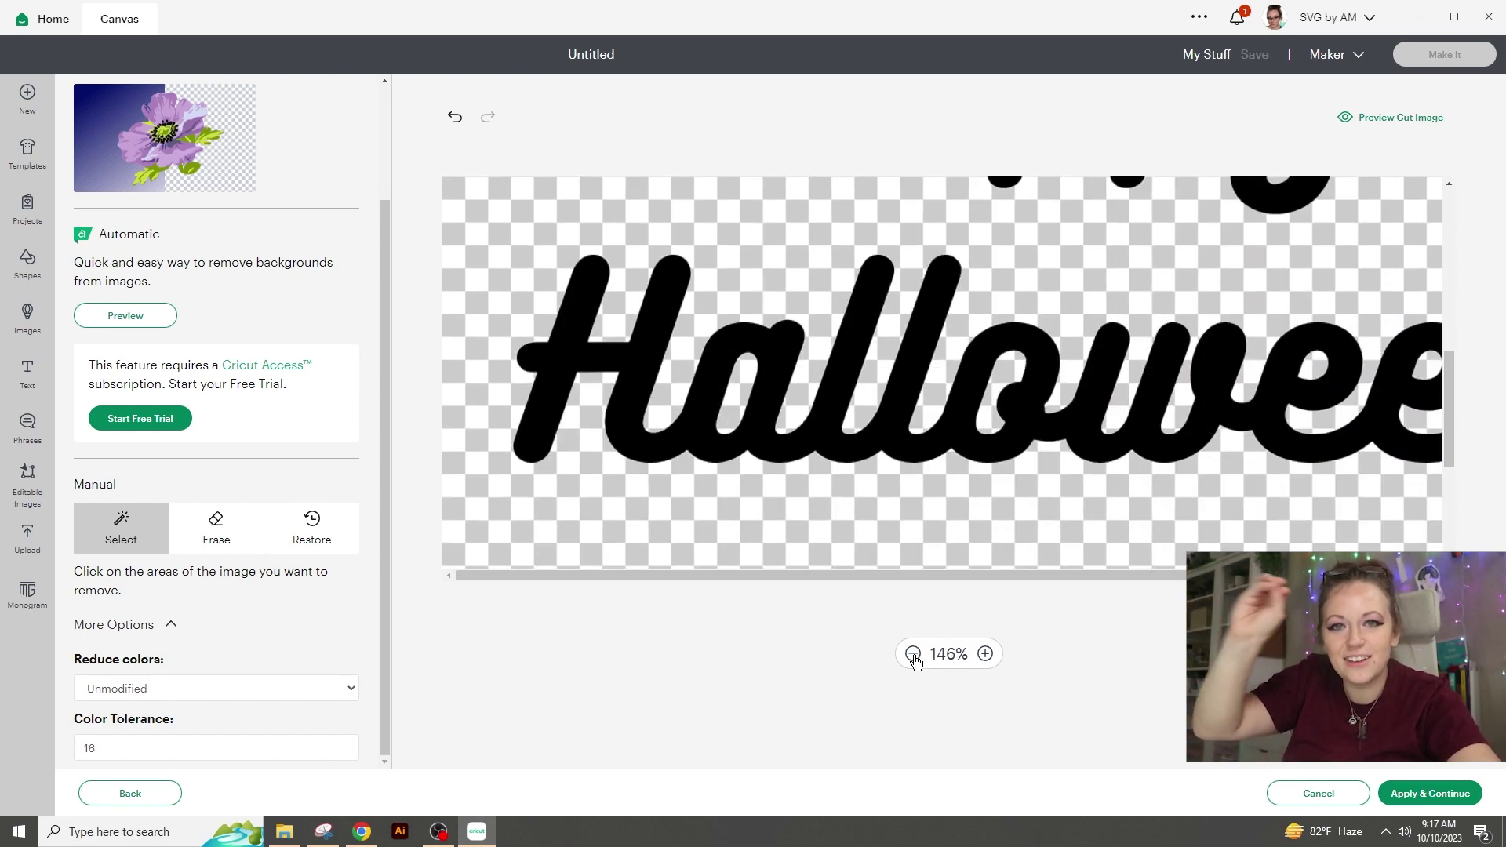
pyautogui.click(913, 656)
pyautogui.click(913, 655)
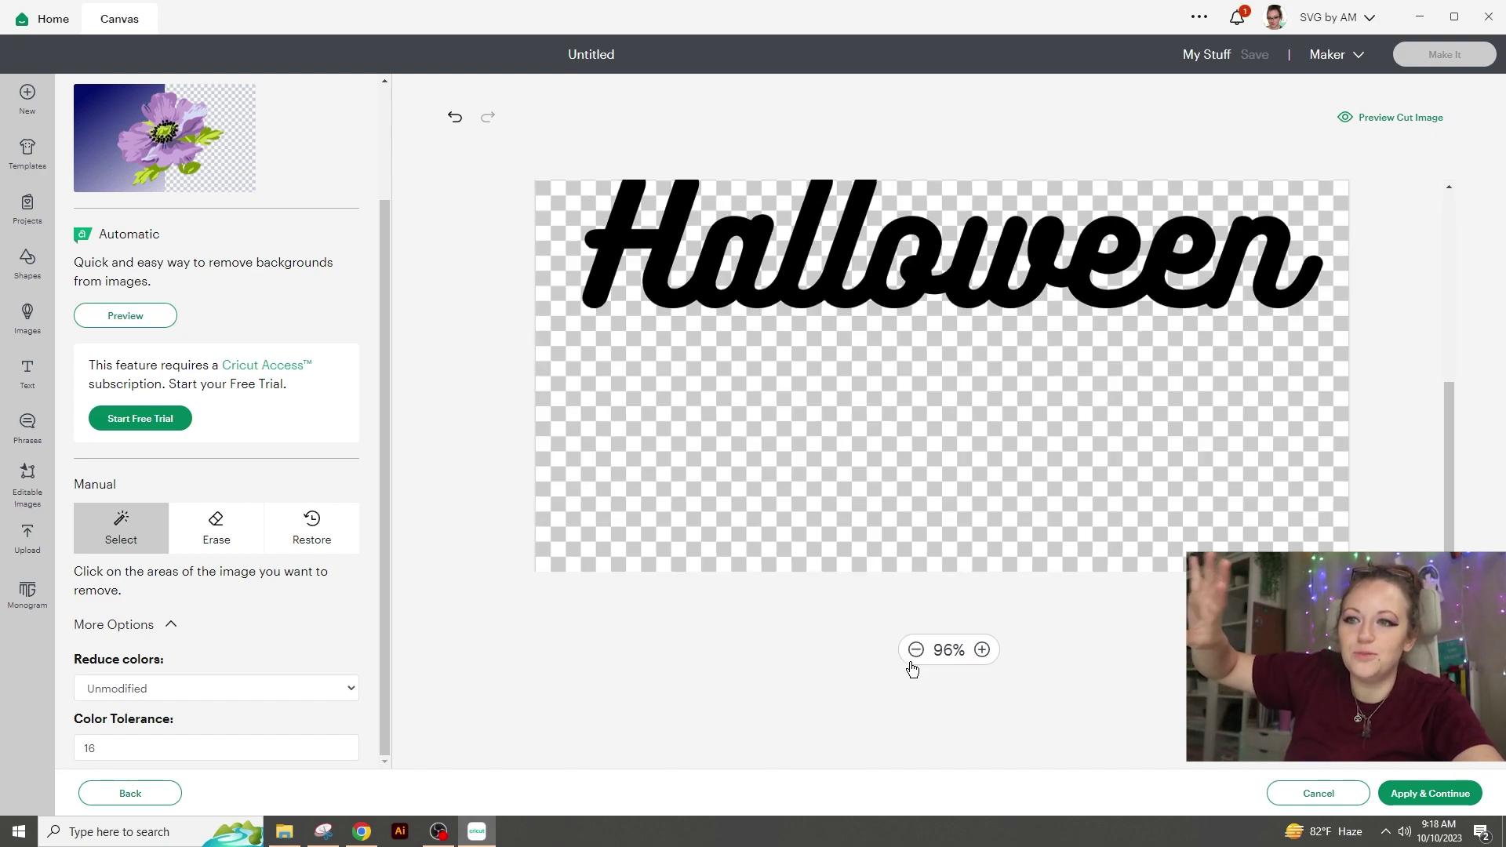
pyautogui.click(916, 650)
pyautogui.scroll(3, 918, 651)
pyautogui.scroll(-2, 922, 651)
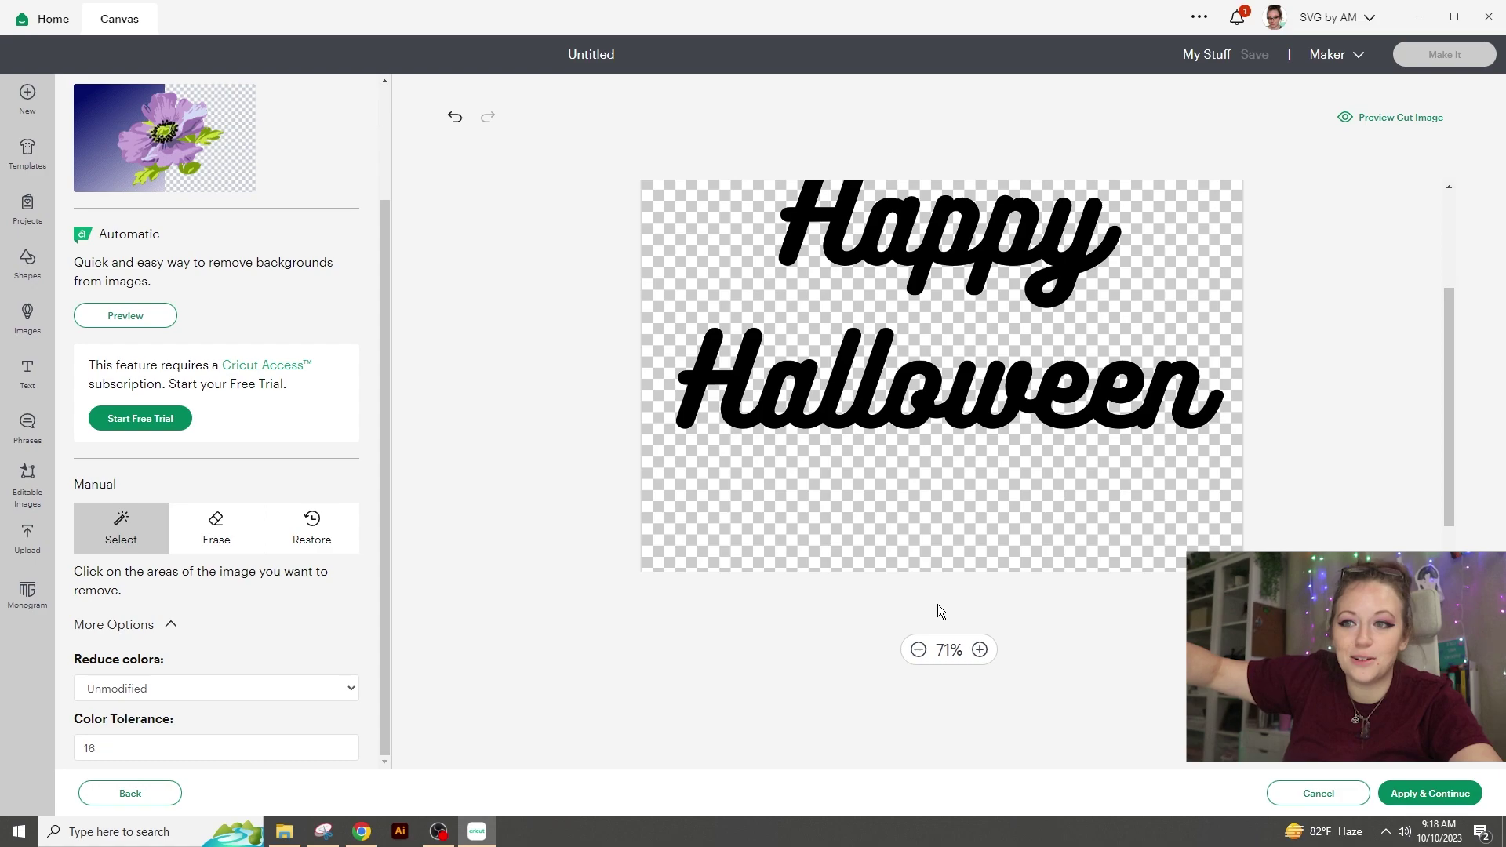
pyautogui.click(918, 650)
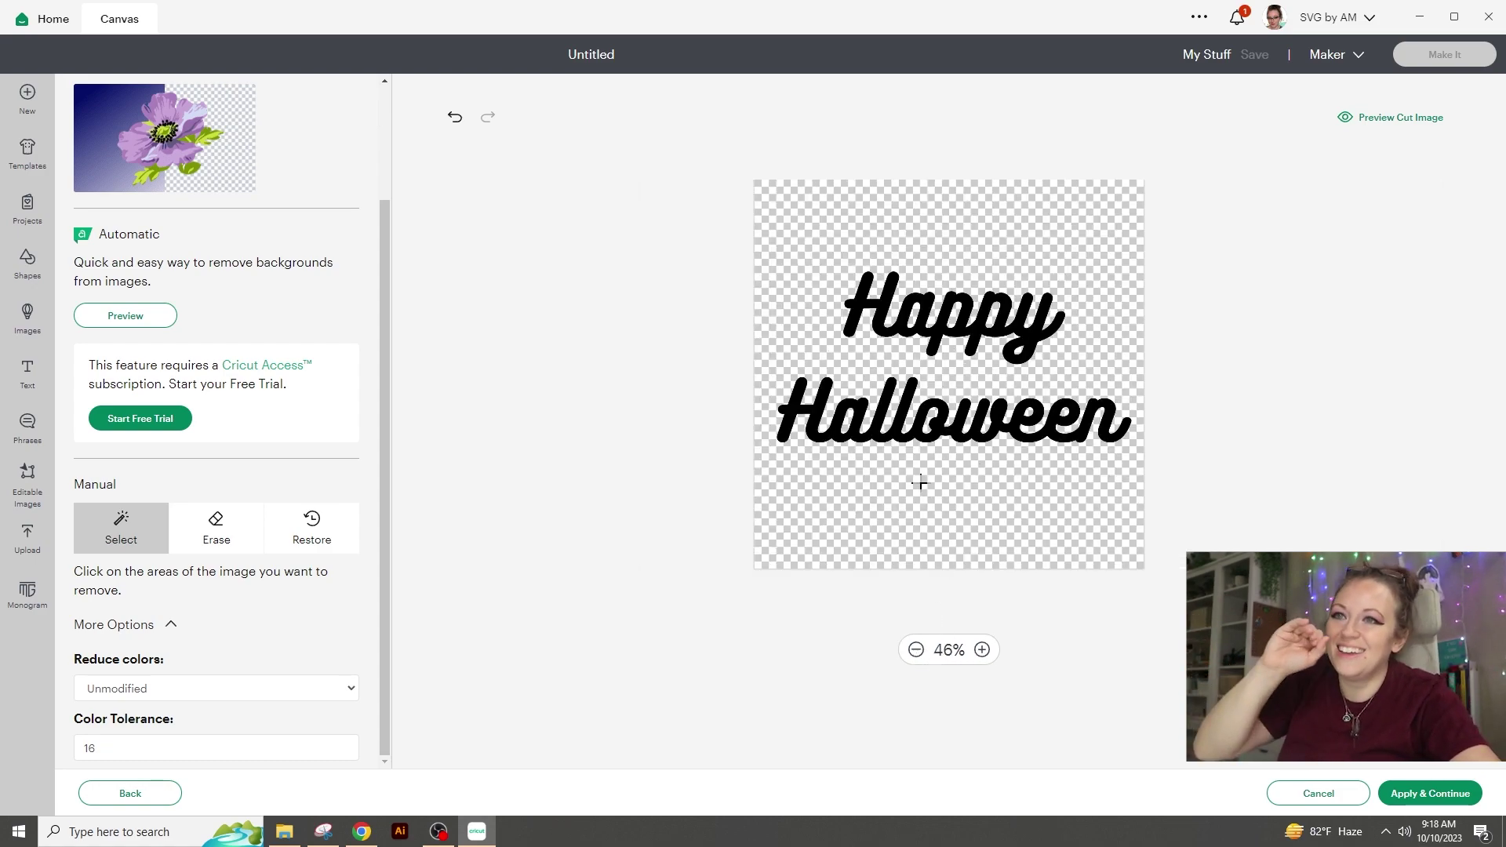
# Step: Apply the background removal, choose Cut Image, and begin adding tags
pyautogui.click(1421, 790)
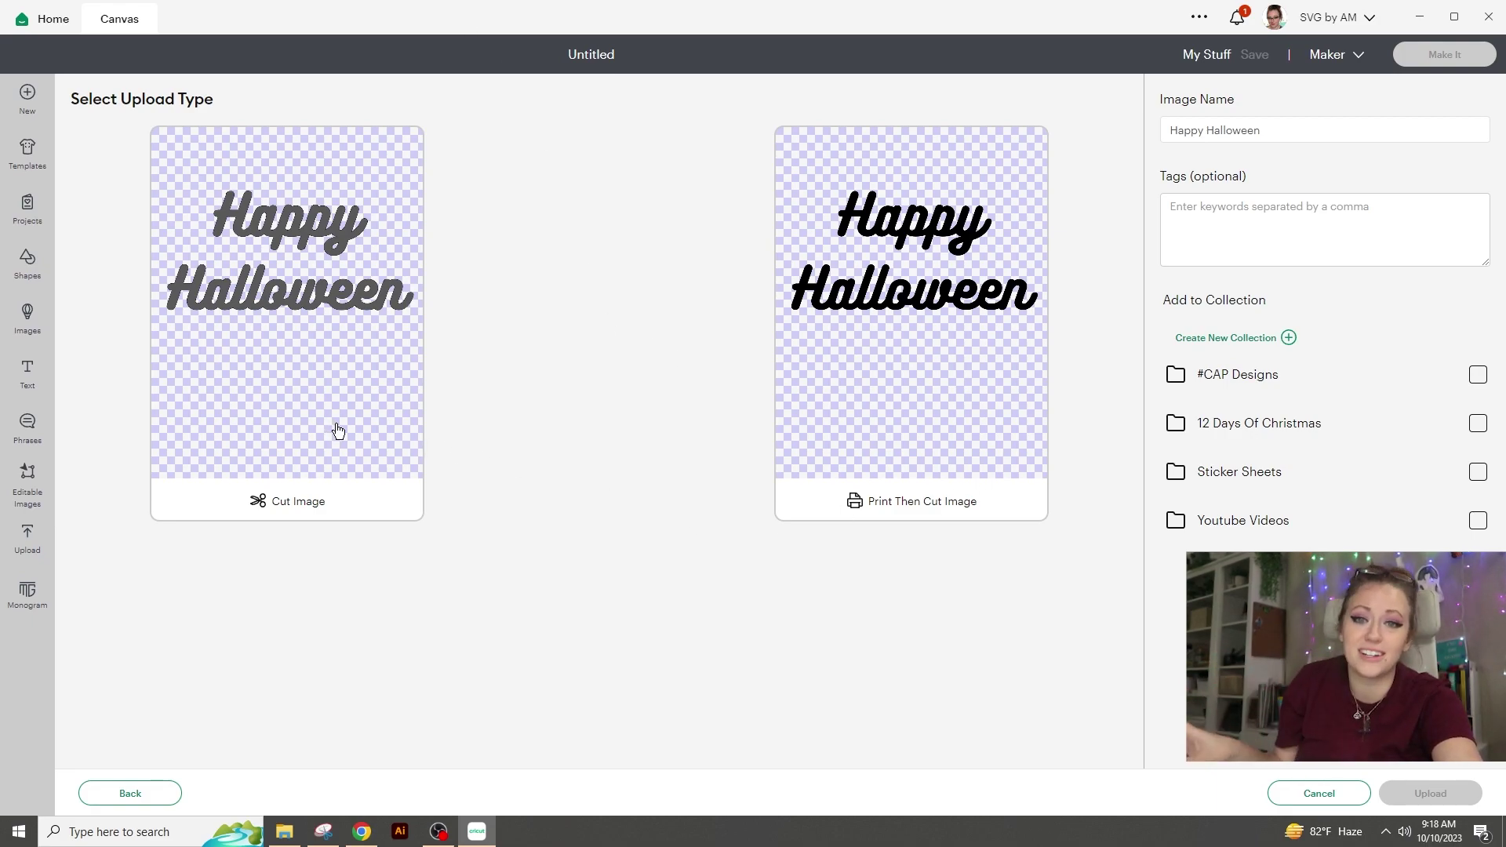
pyautogui.click(365, 360)
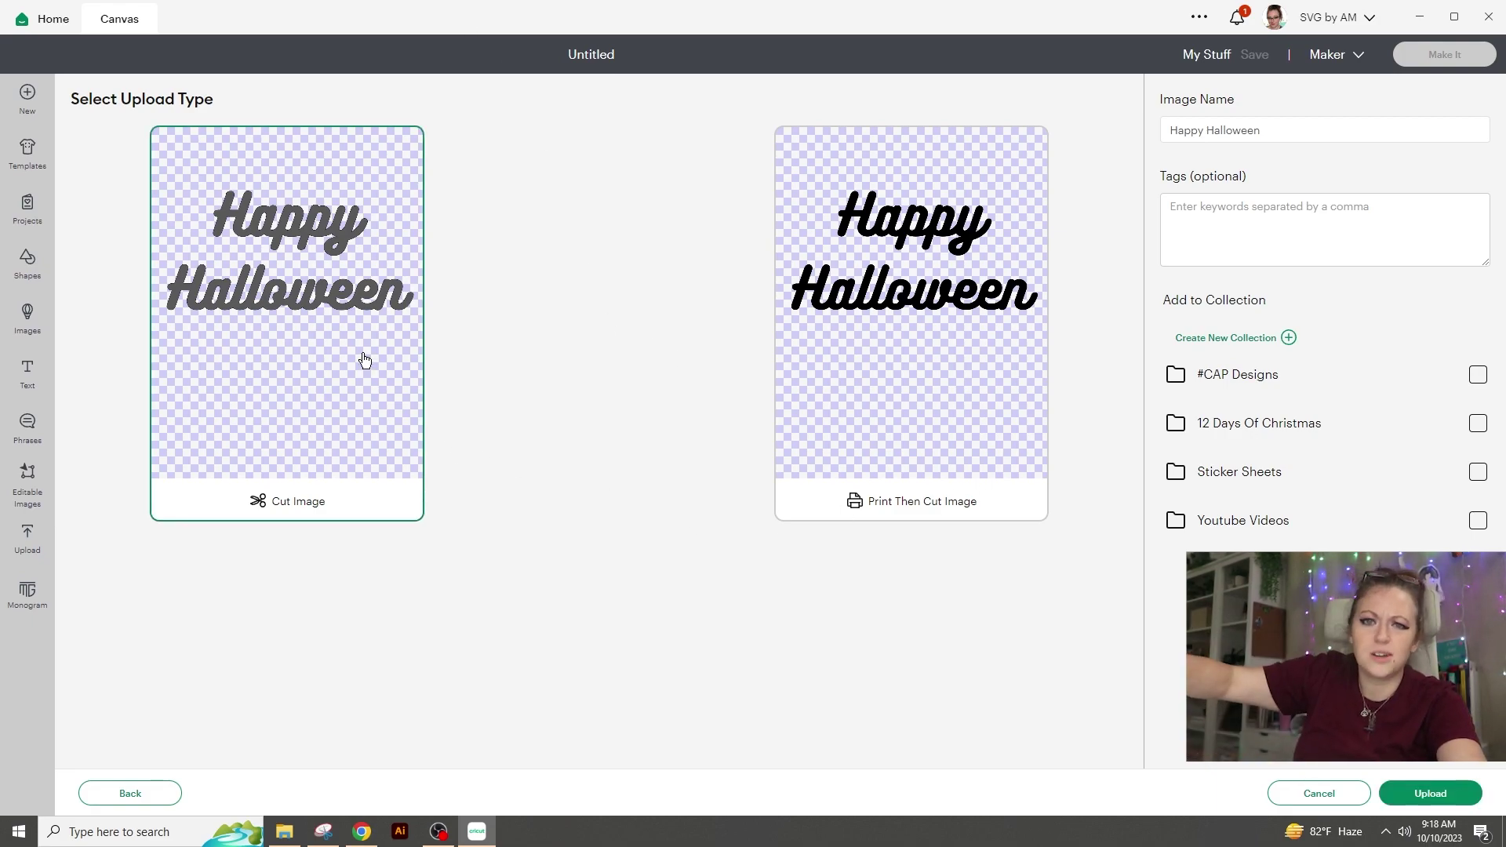
pyautogui.click(1362, 222)
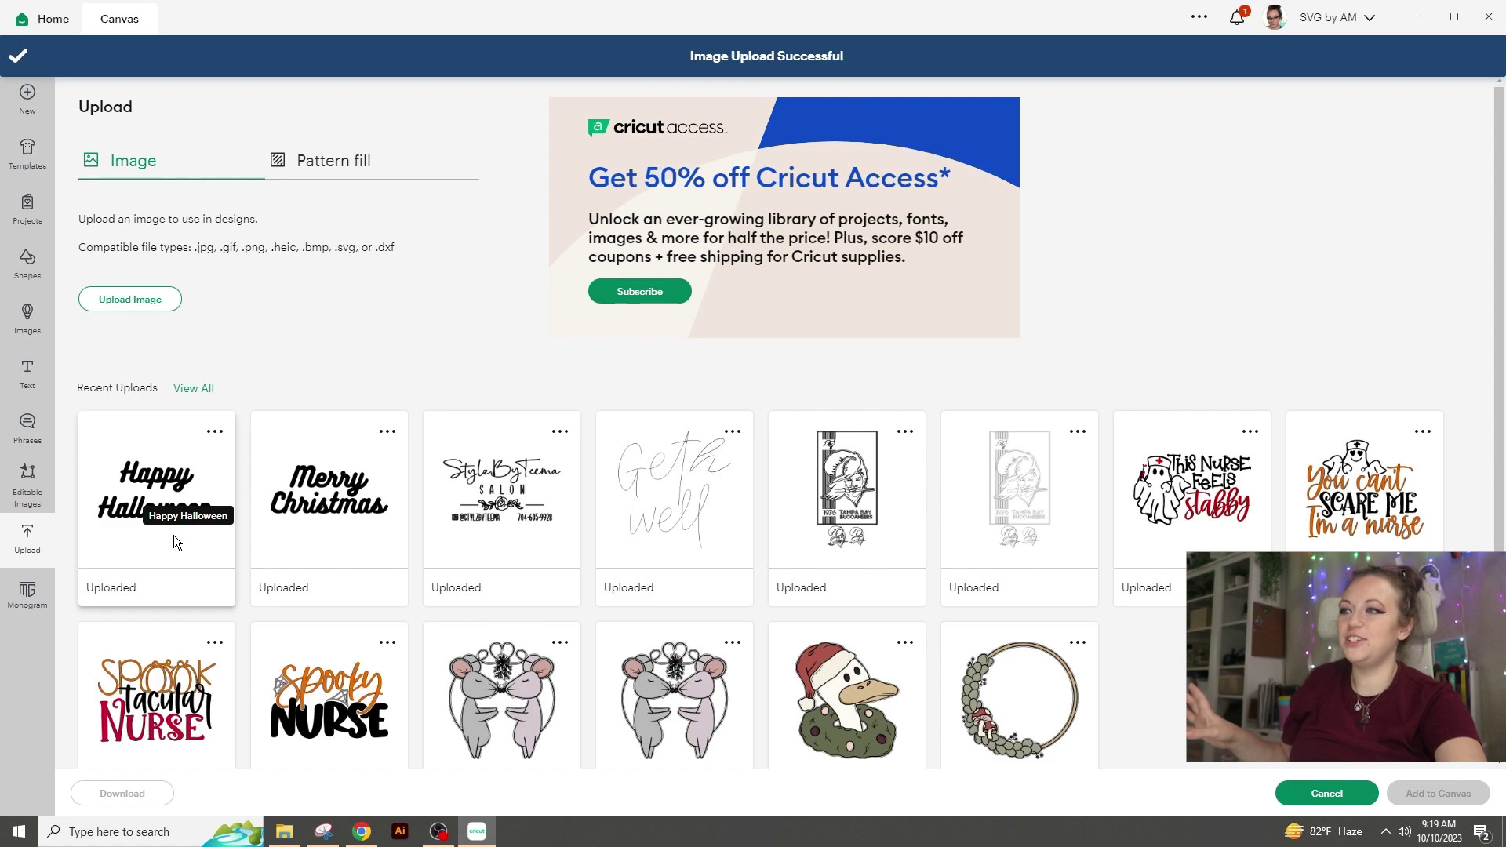
# Step: Add the Happy Halloween upload from Recent Uploads to the canvas as a 13.676 × 6.613 in Basic Cut image
pyautogui.click(142, 445)
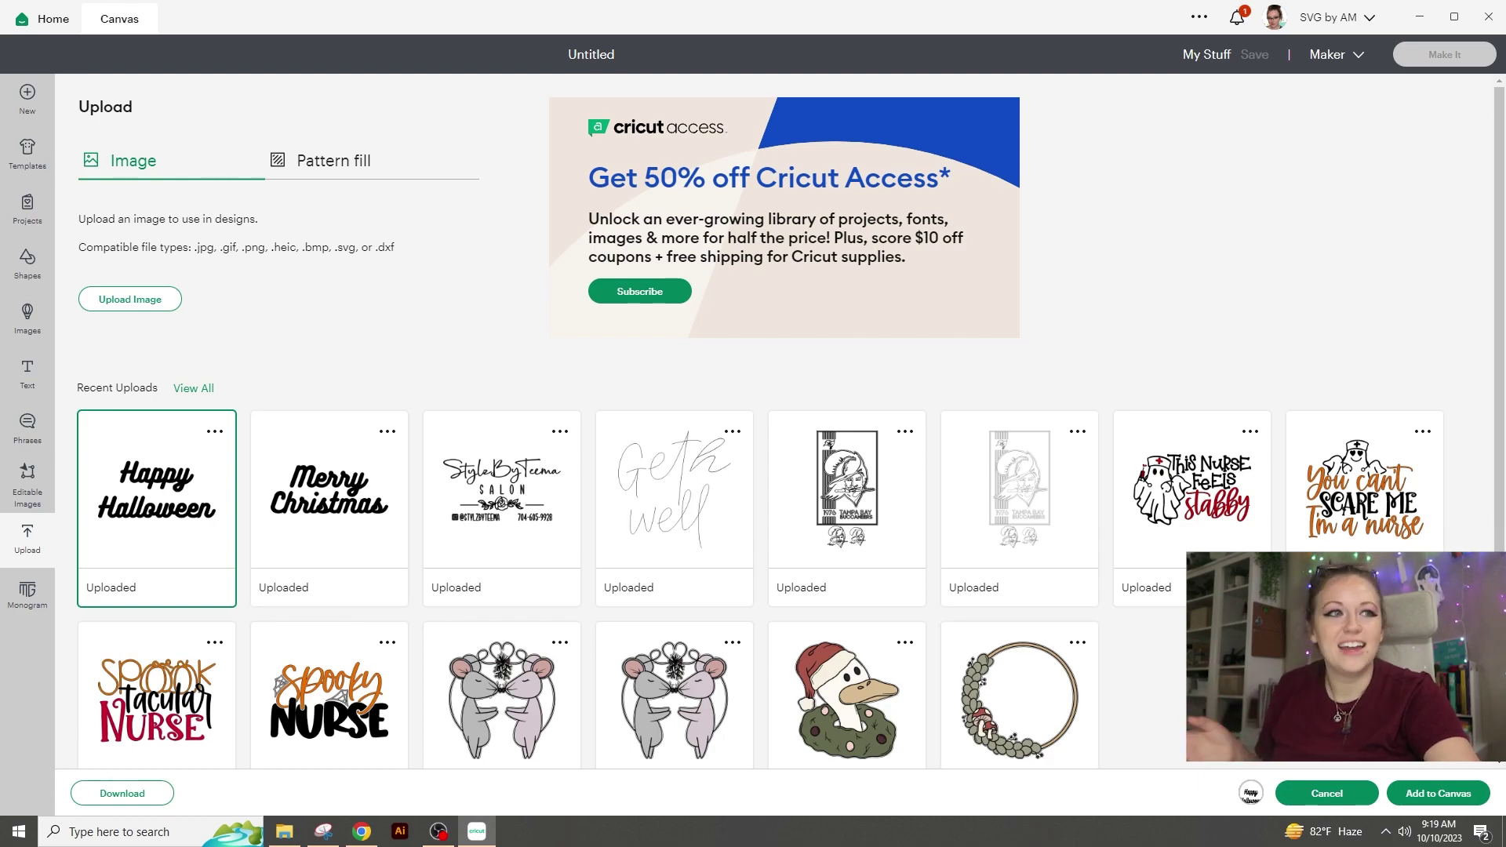
pyautogui.click(1427, 794)
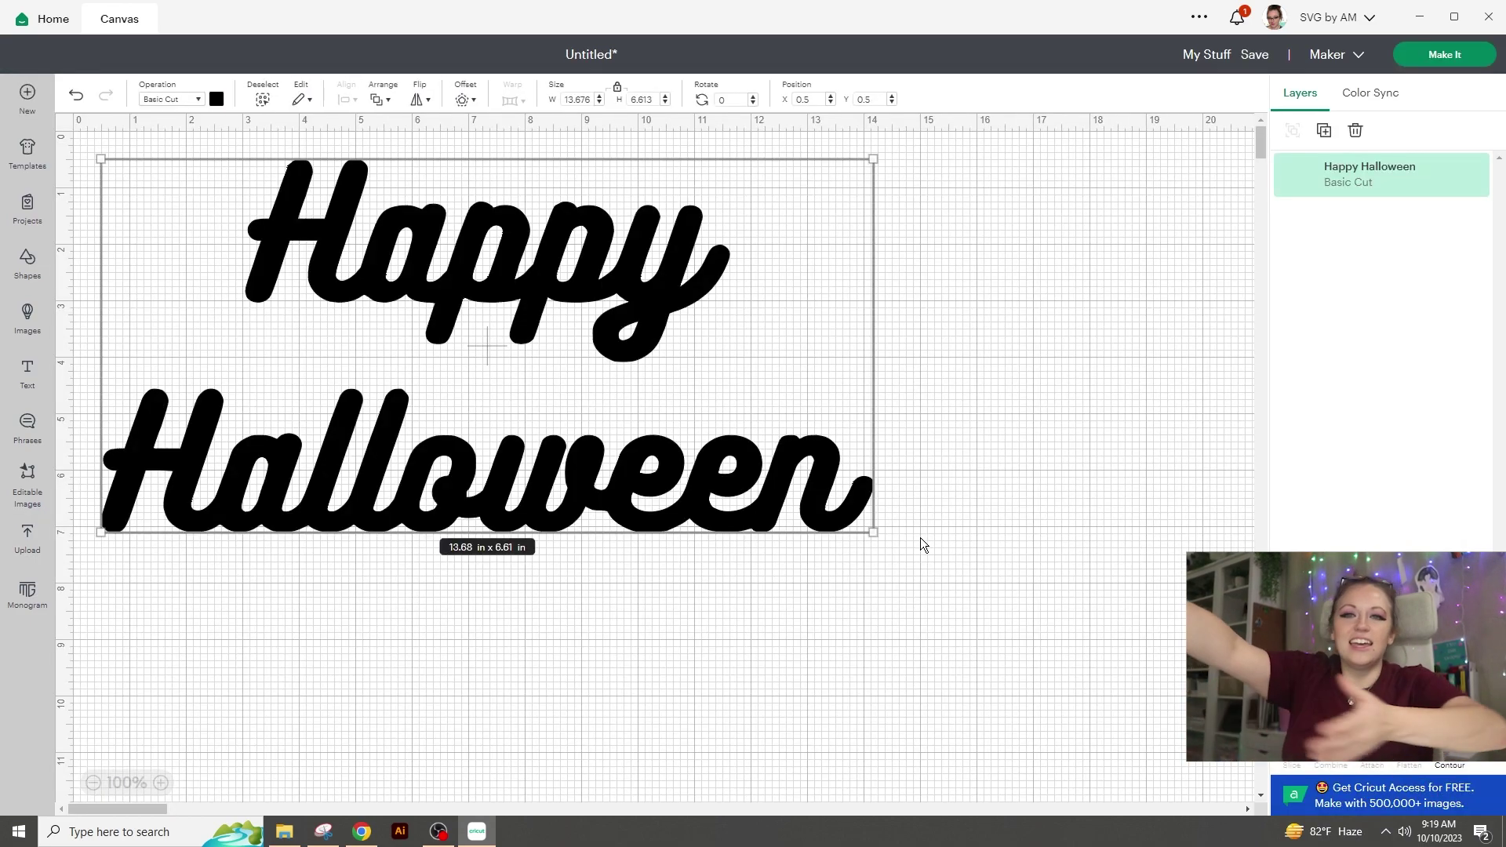